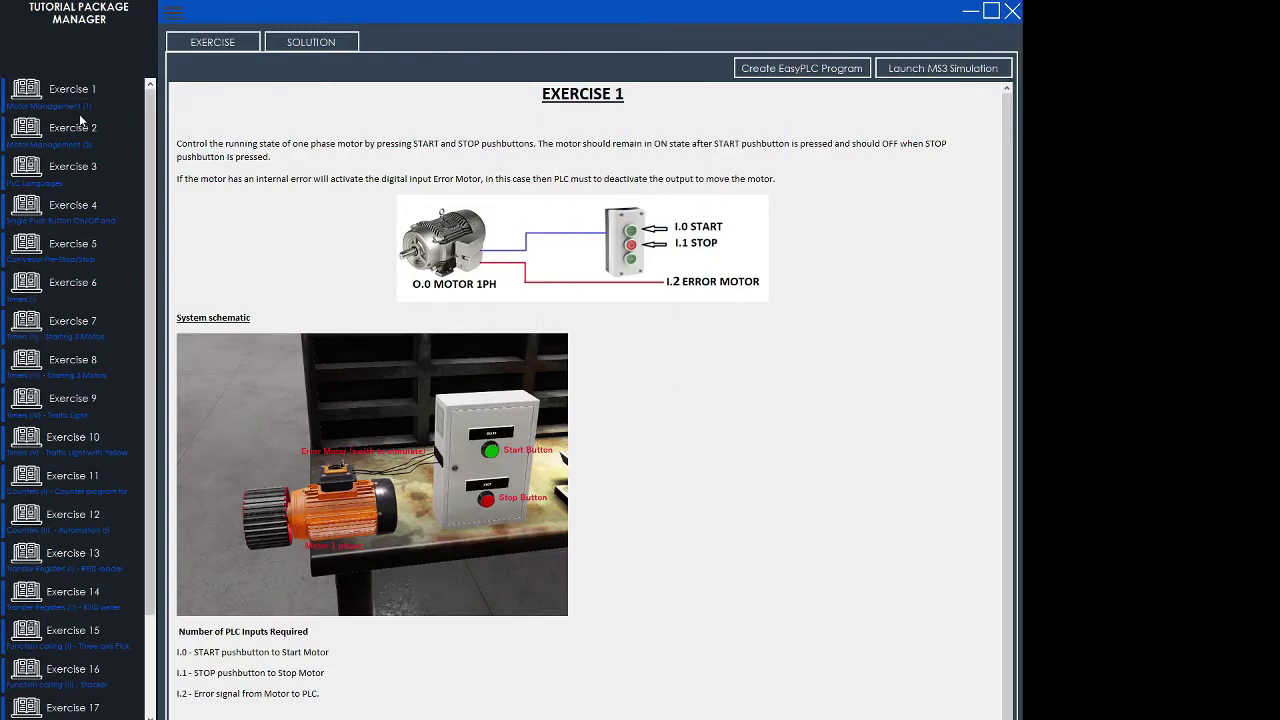
# - Browse Exercises 2 through 5 in turn, scrolling down the Exercise 5 conveyor page
pyautogui.click(75, 129)
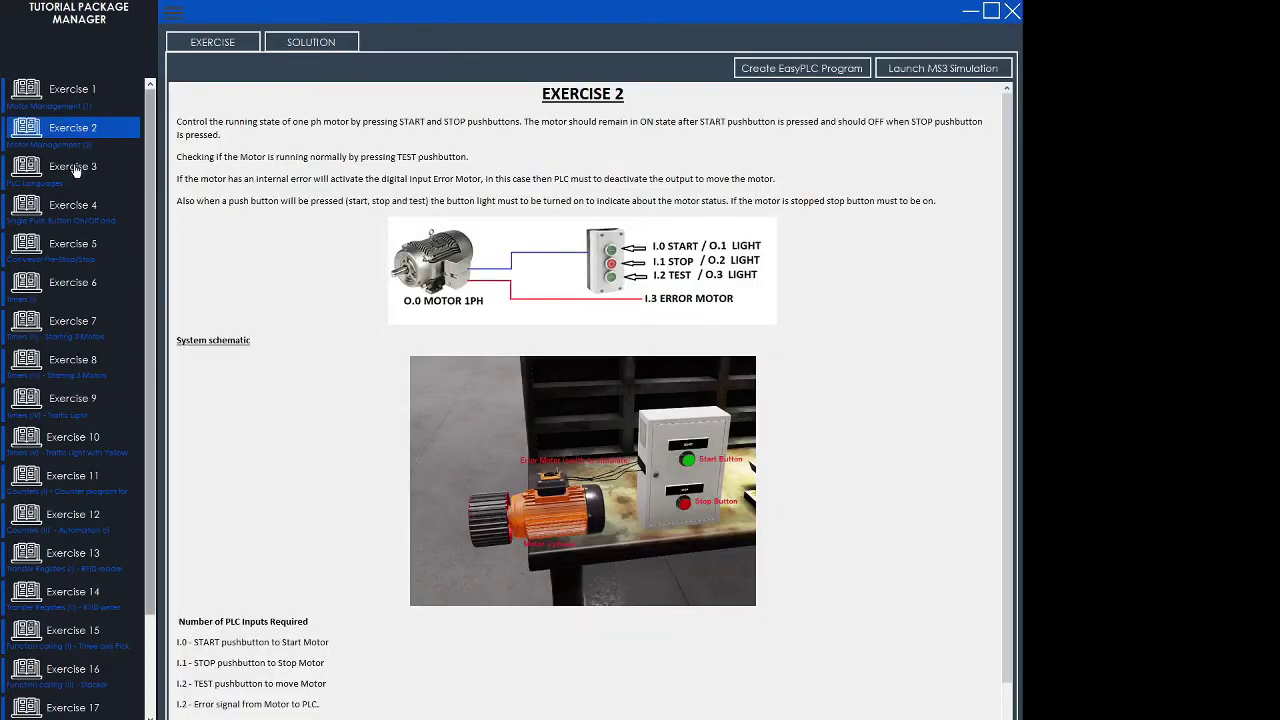
pyautogui.click(76, 170)
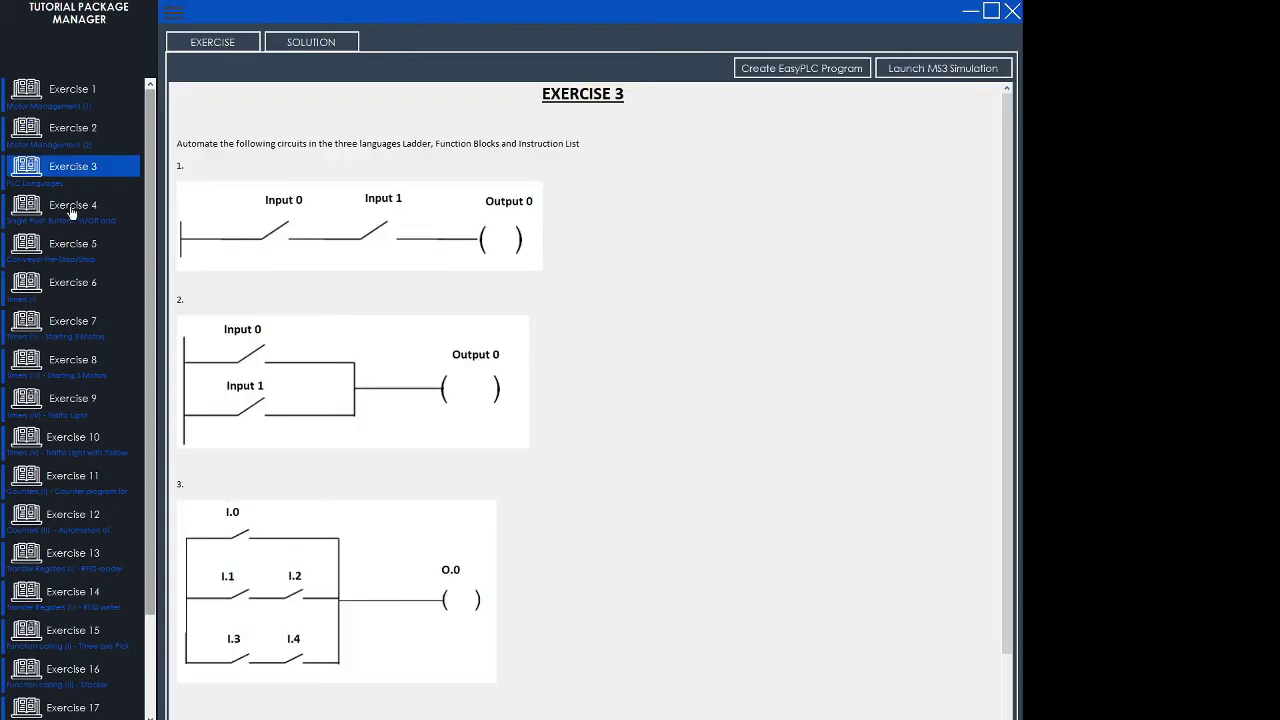
pyautogui.click(71, 211)
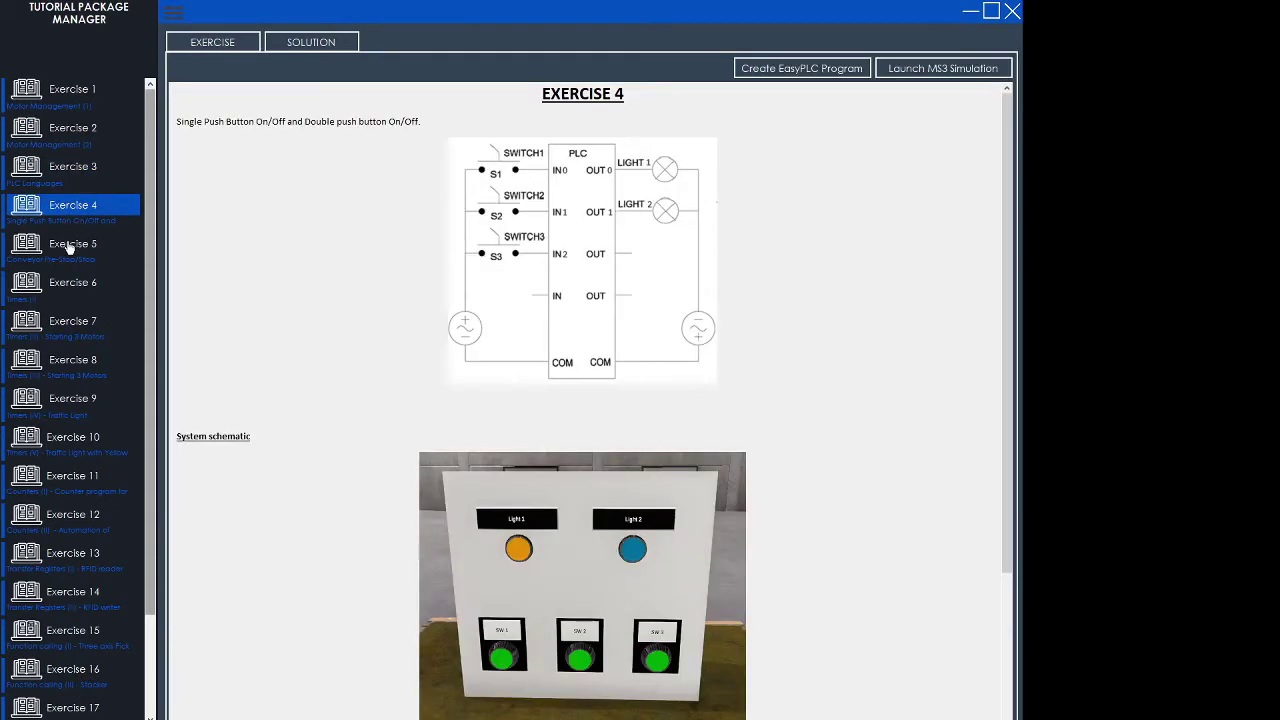
pyautogui.click(72, 245)
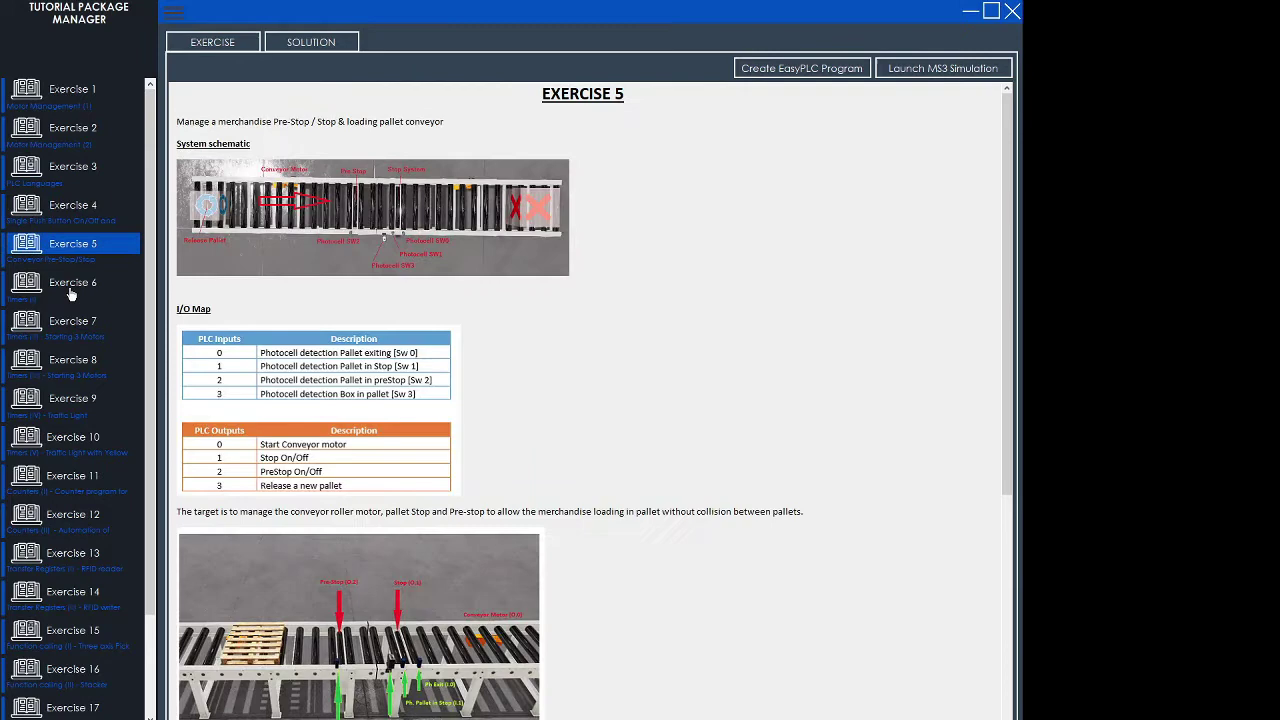
pyautogui.scroll(-5, 700, 354)
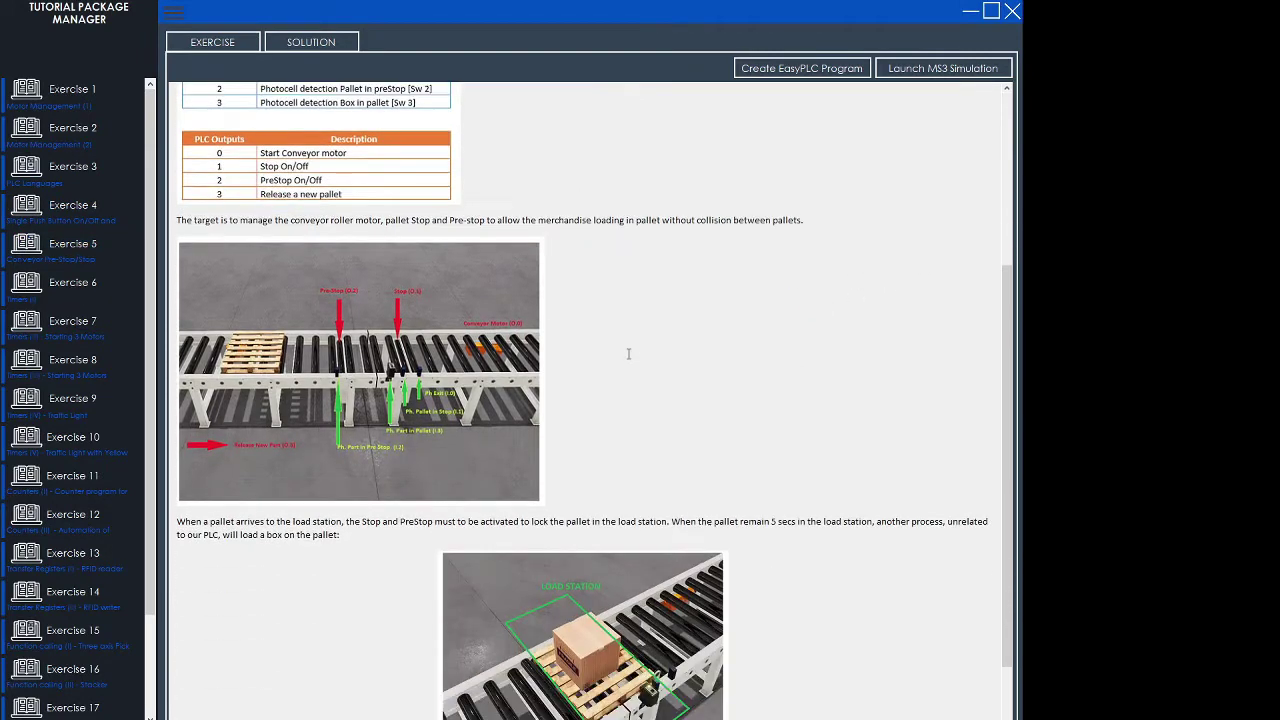
pyautogui.scroll(-2, 629, 354)
# - Browse Exercises 6 through 10, covering the timer and traffic light pages
pyautogui.click(78, 284)
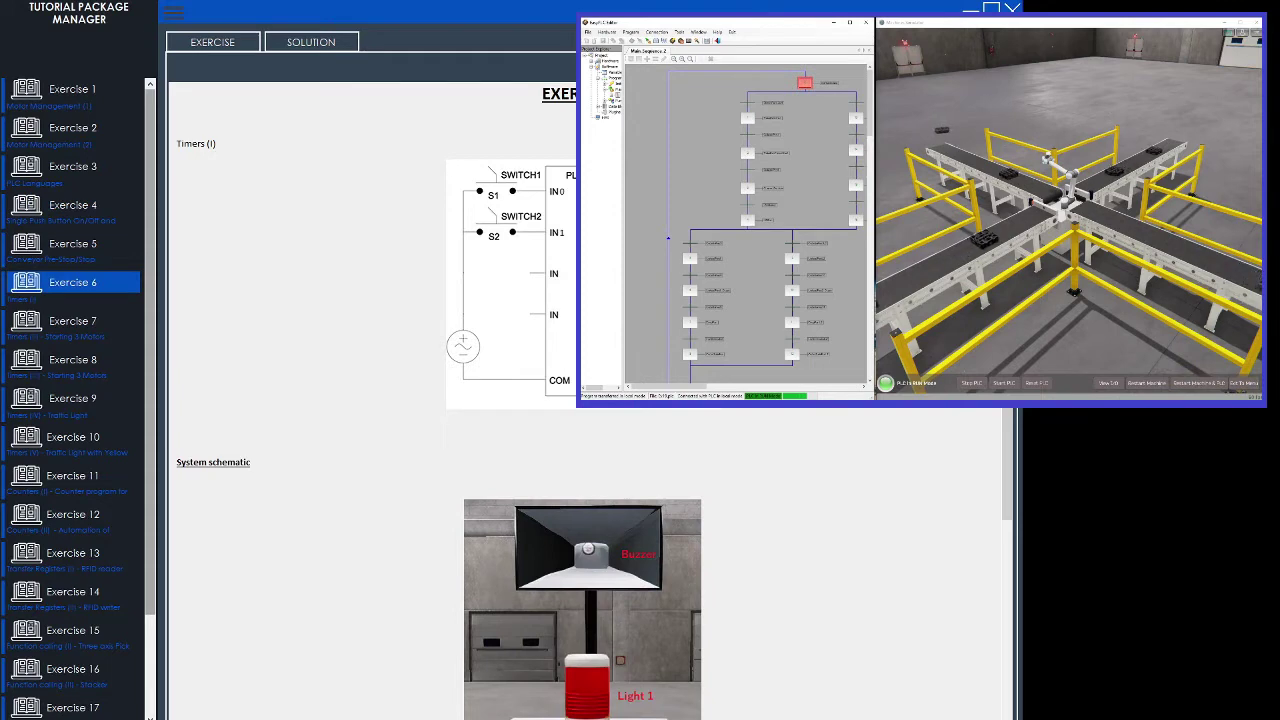
pyautogui.scroll(-3, 417, 407)
pyautogui.click(76, 324)
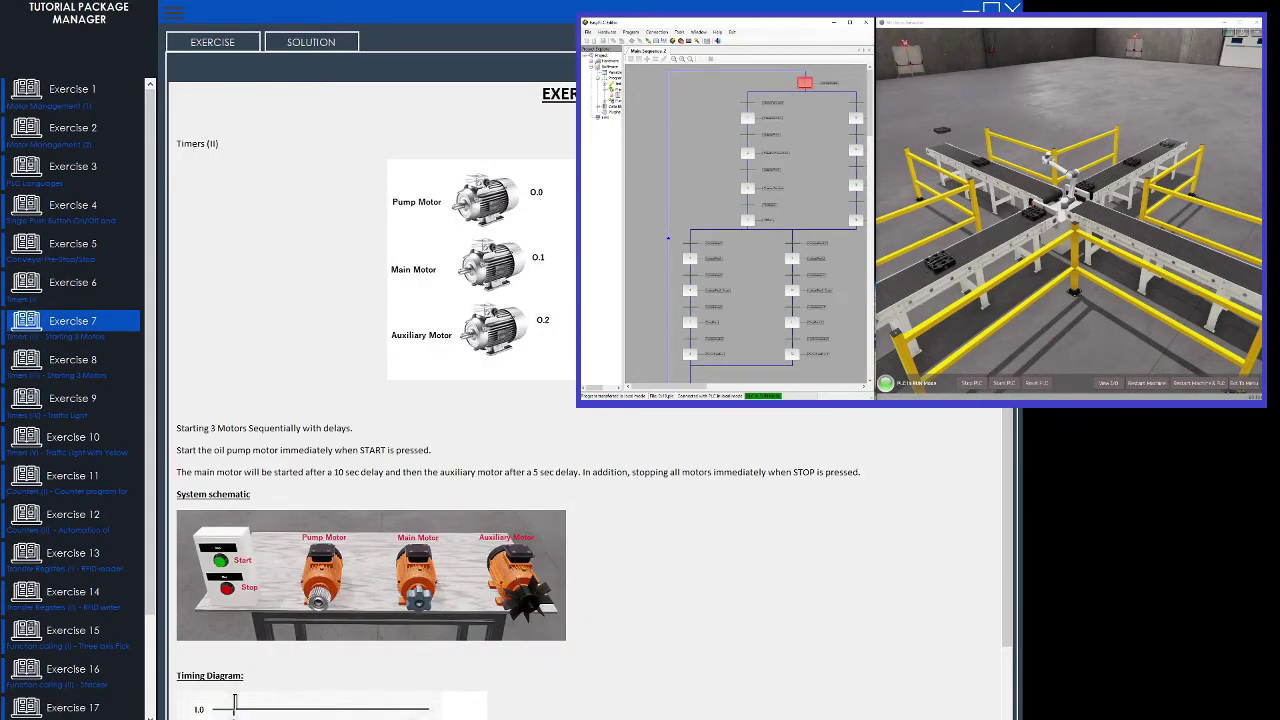
pyautogui.scroll(-3, 1012, 456)
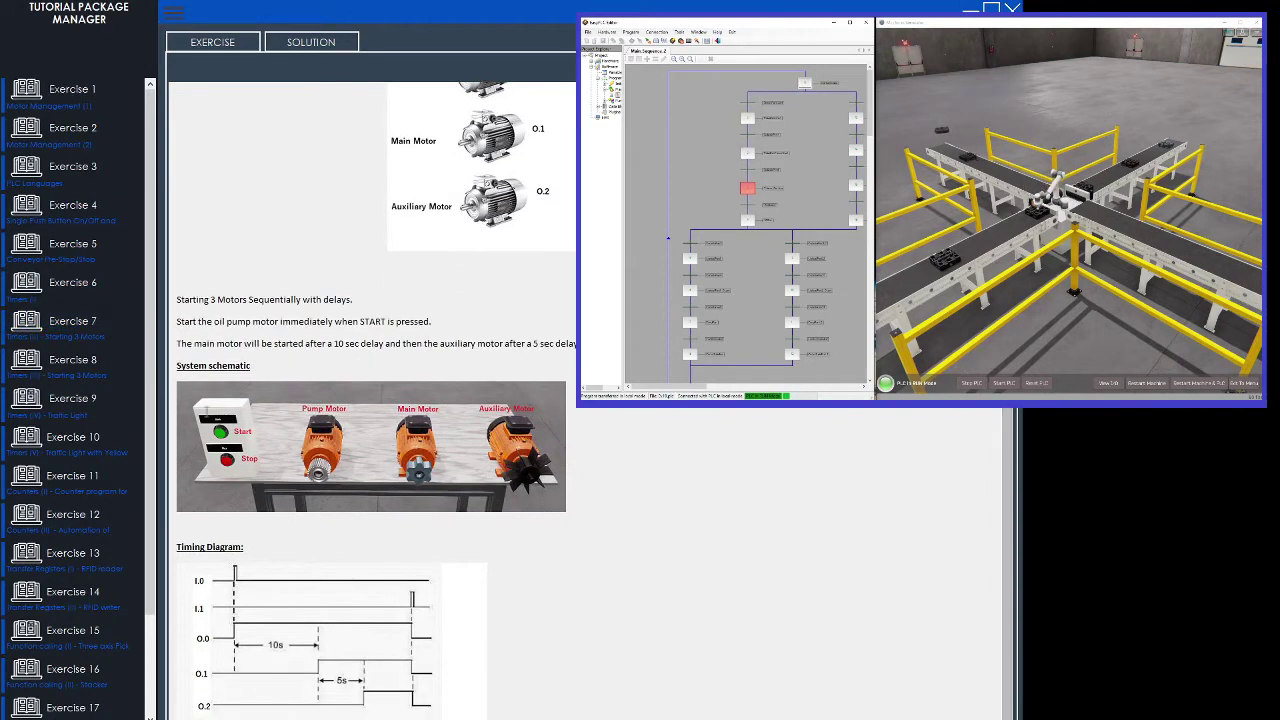
pyautogui.click(73, 359)
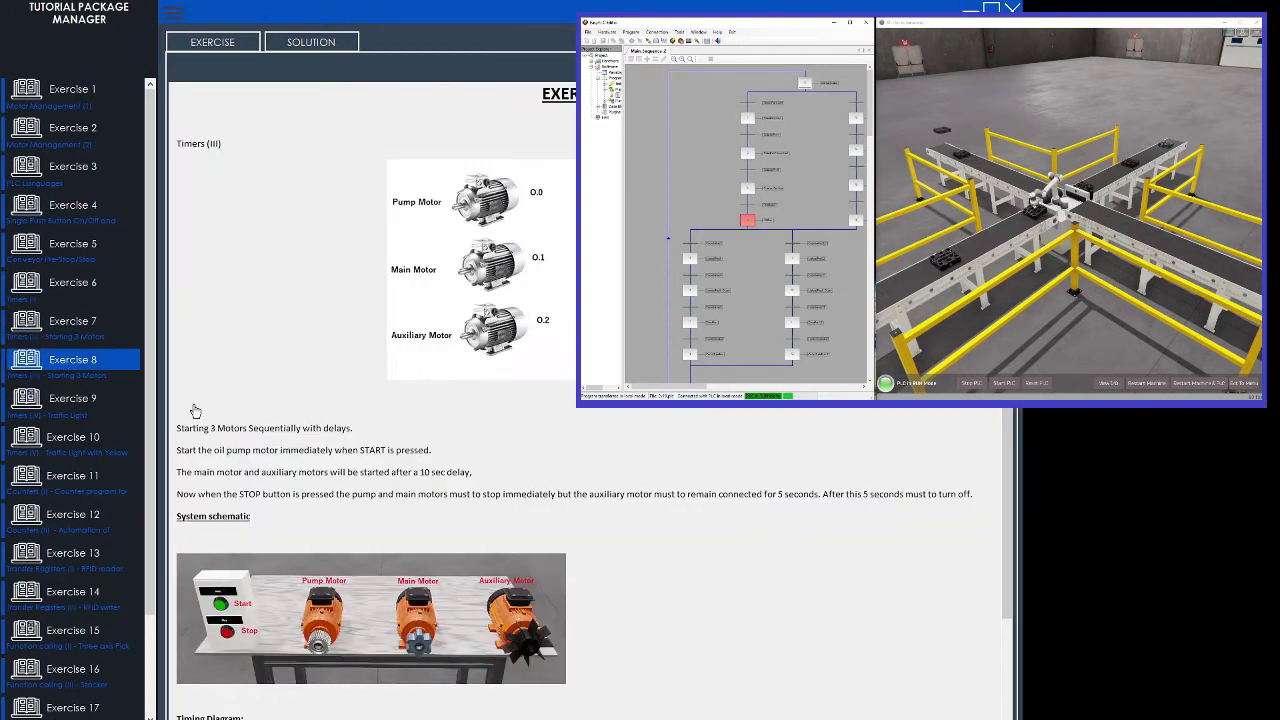
pyautogui.click(65, 404)
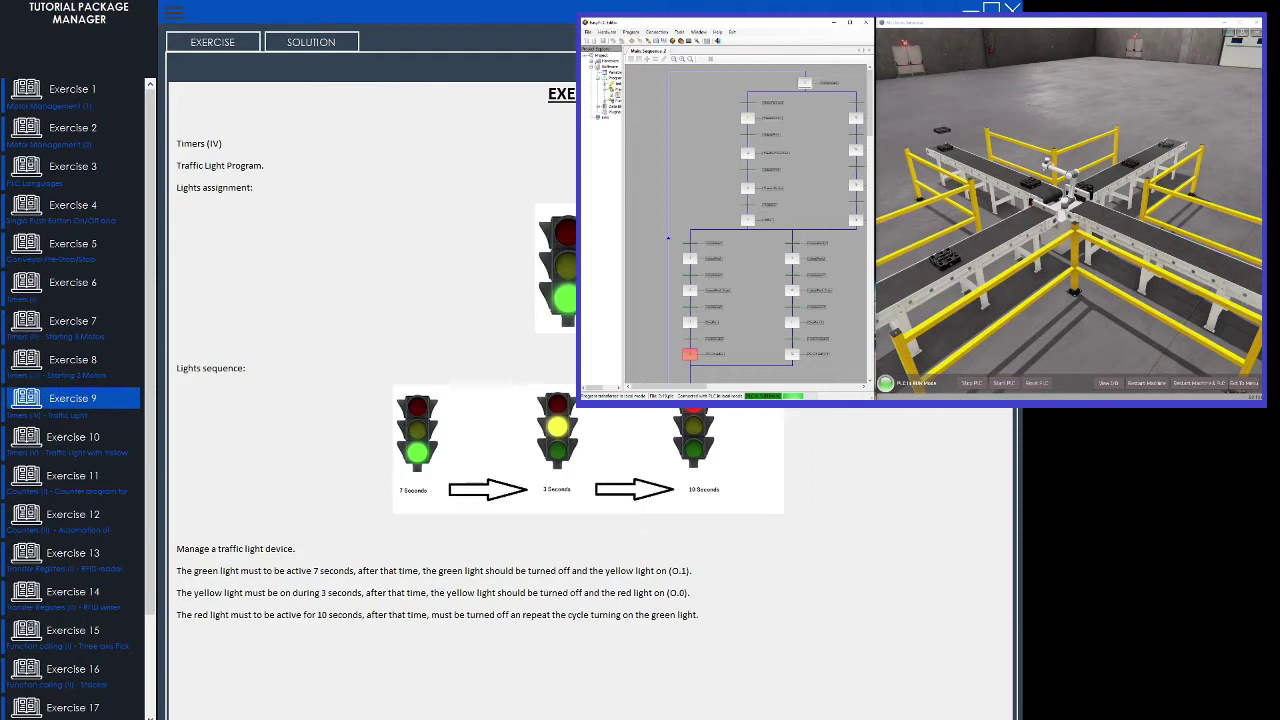
pyautogui.click(72, 452)
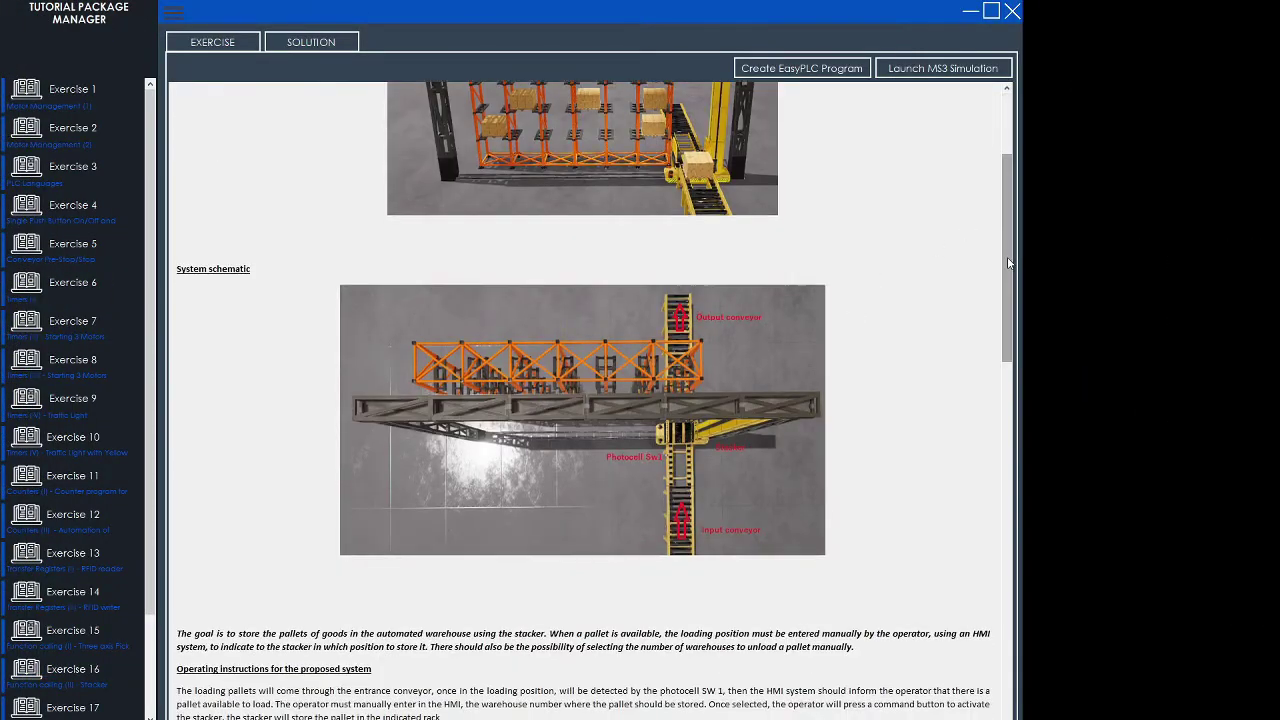
# - Filter the exercise list by EASY, MEDIUM and HARD, then restore ALL and apply
pyautogui.moveTo(1009, 248); pyautogui.dragTo(1003, 429)
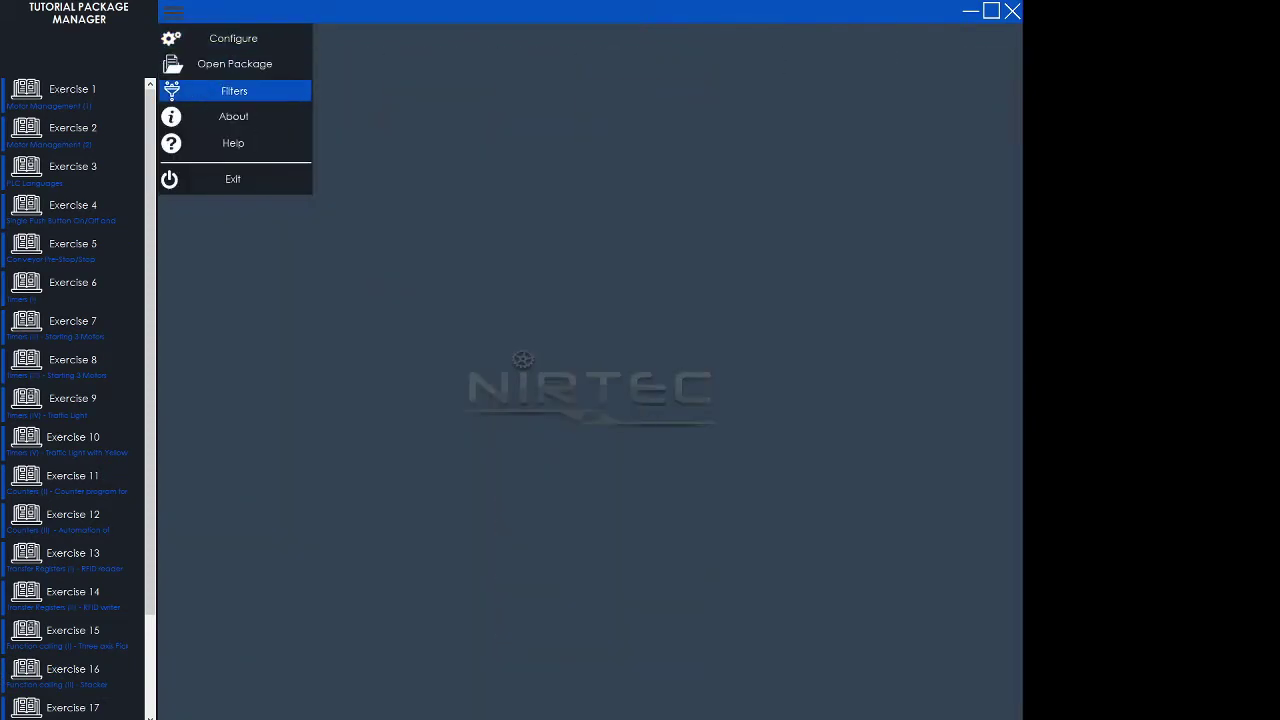
pyautogui.click(234, 90)
pyautogui.click(361, 180)
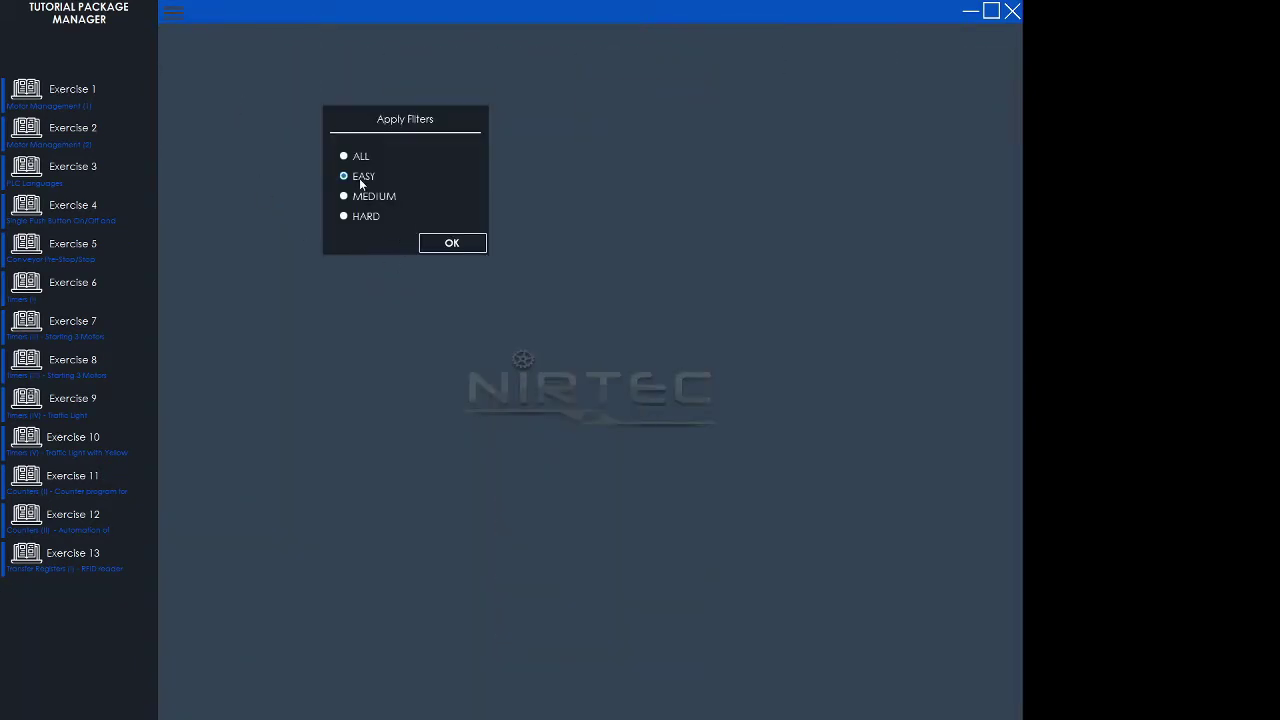
pyautogui.click(366, 204)
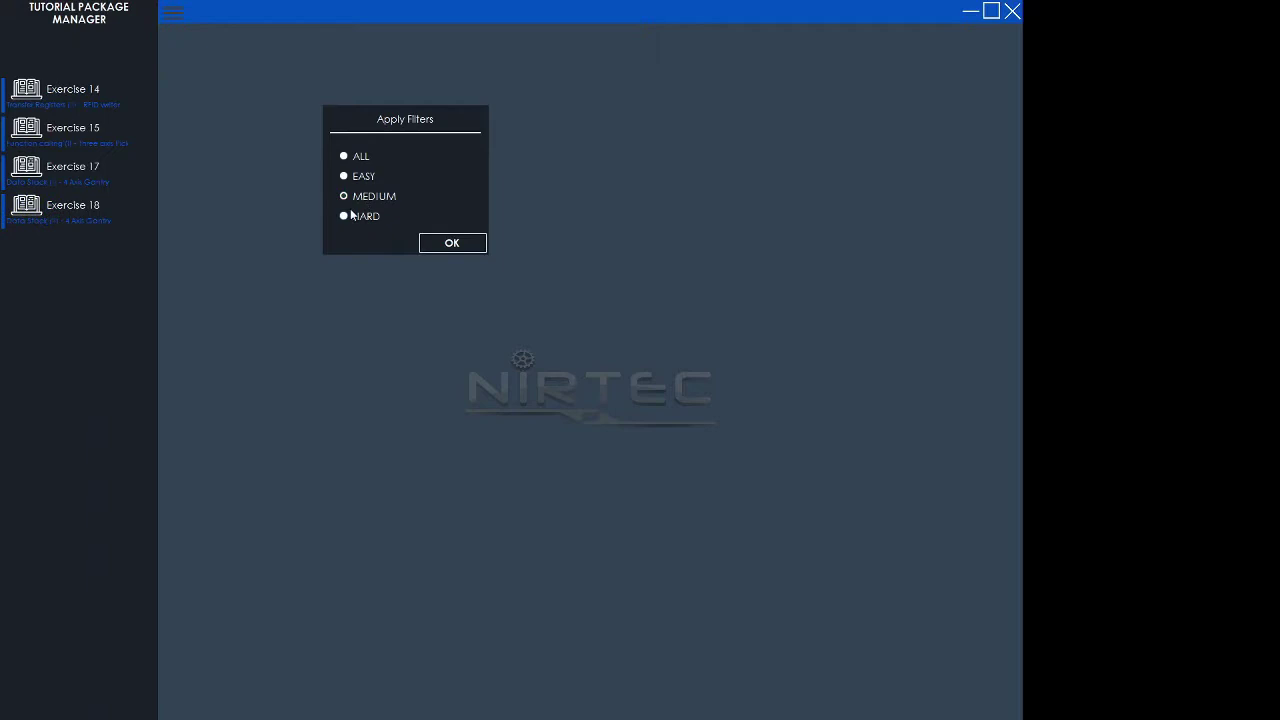
pyautogui.click(351, 218)
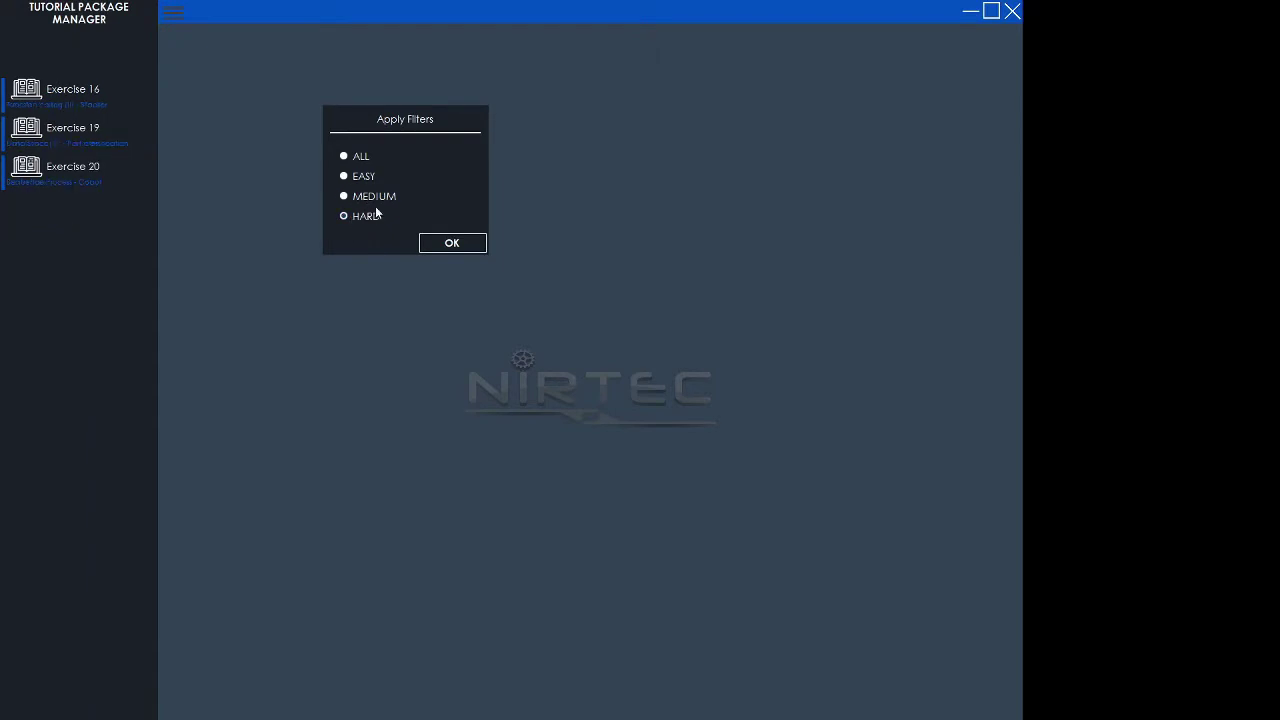
pyautogui.click(360, 160)
pyautogui.click(441, 243)
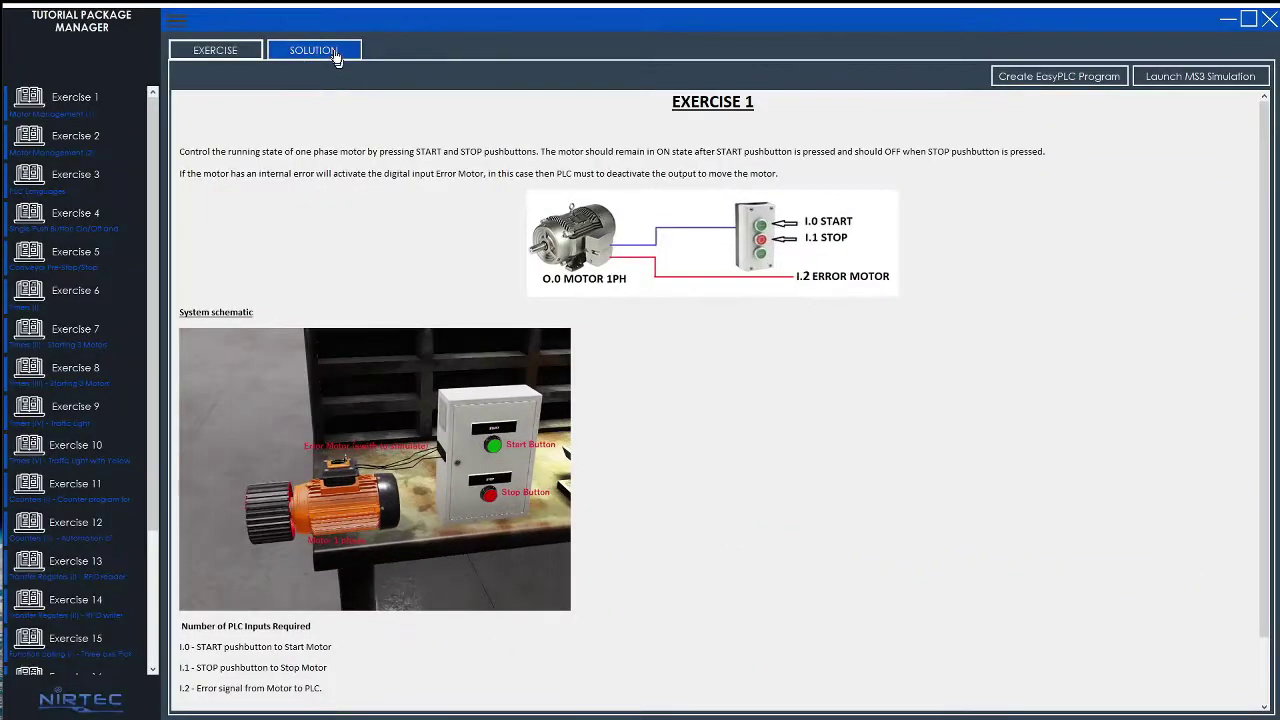
# - Review the Exercise 1 solution ladder in the PLC editor, then launch its MS3 motor simulation
pyautogui.click(323, 55)
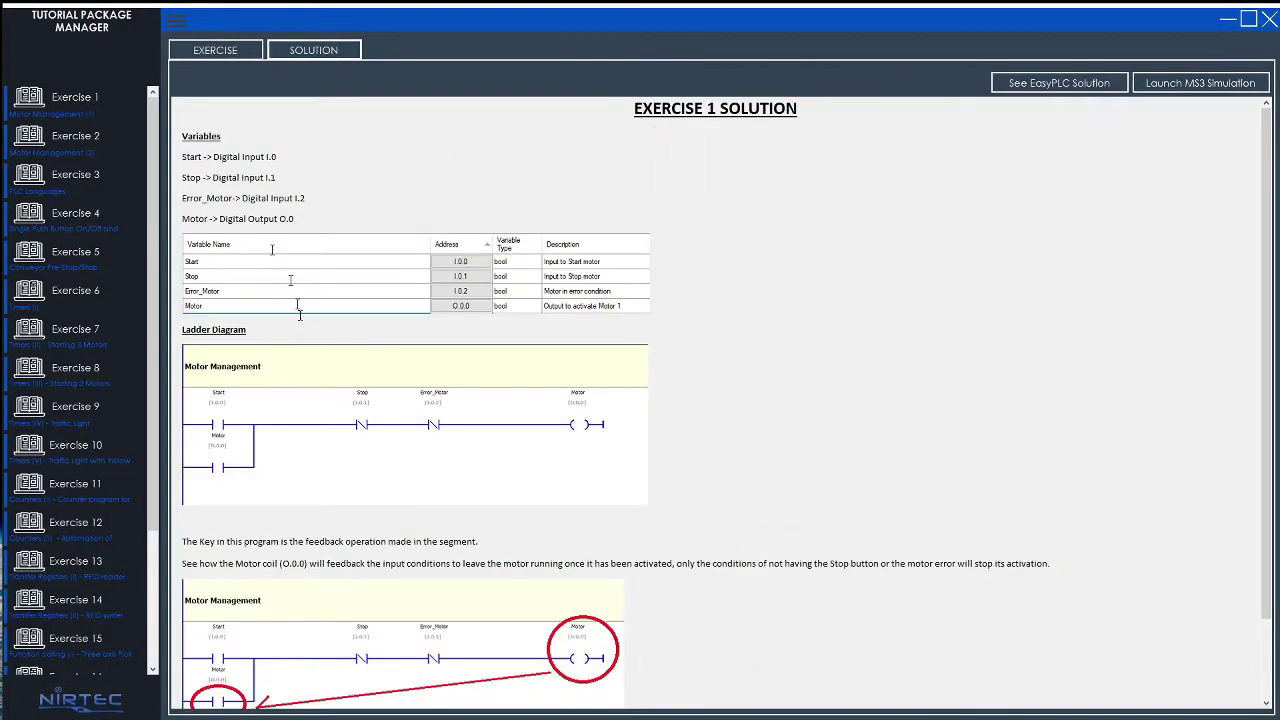
pyautogui.scroll(-2, 325, 376)
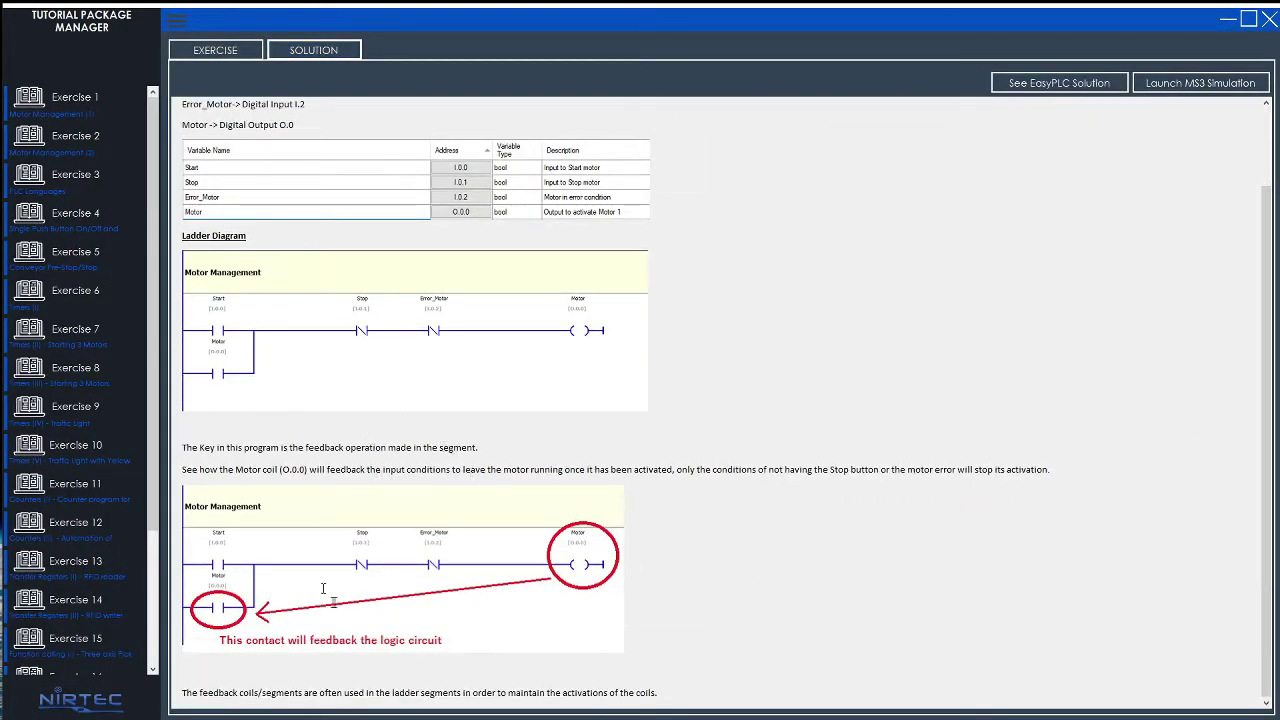
pyautogui.click(1052, 88)
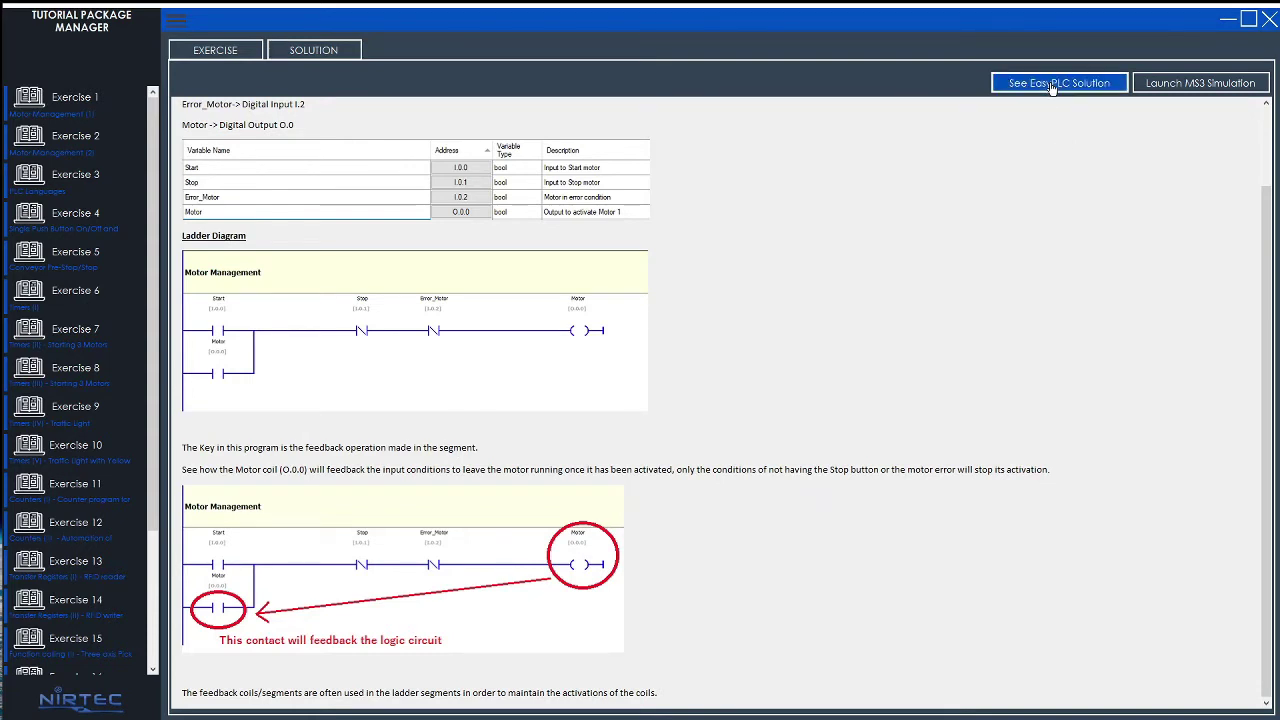
pyautogui.moveTo(574, 355); pyautogui.dragTo(920, 360)
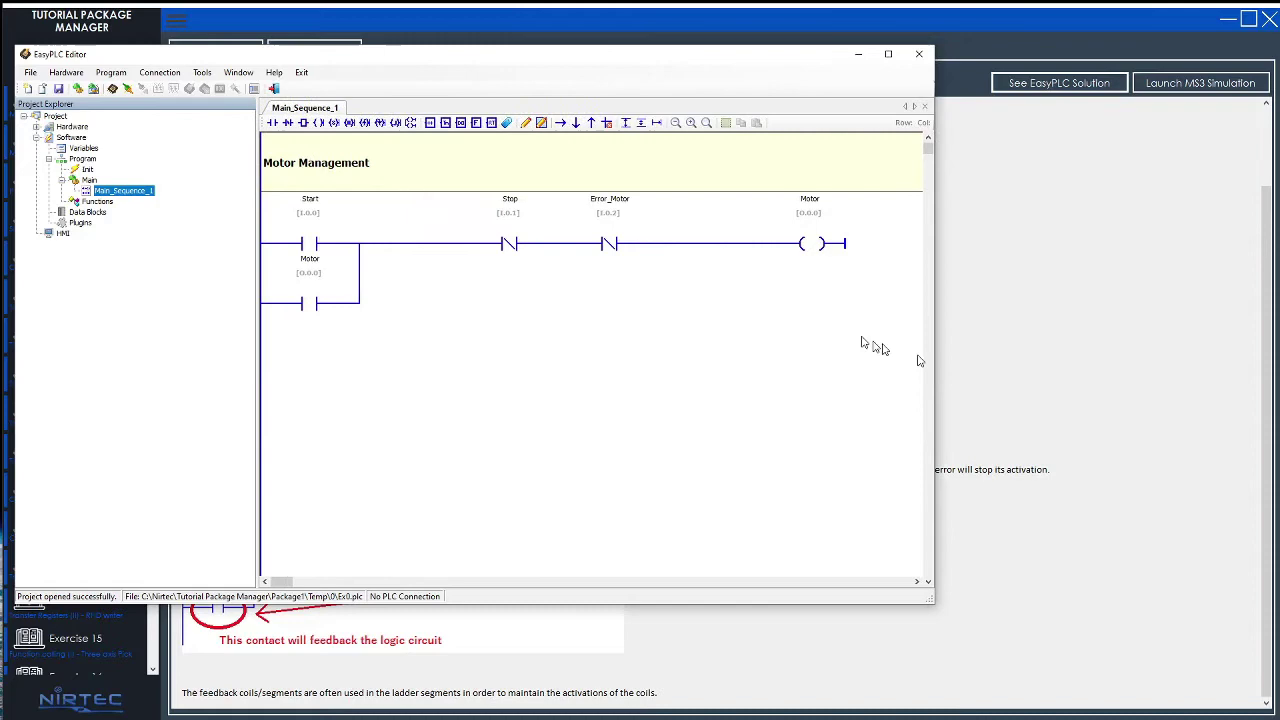
pyautogui.click(1192, 88)
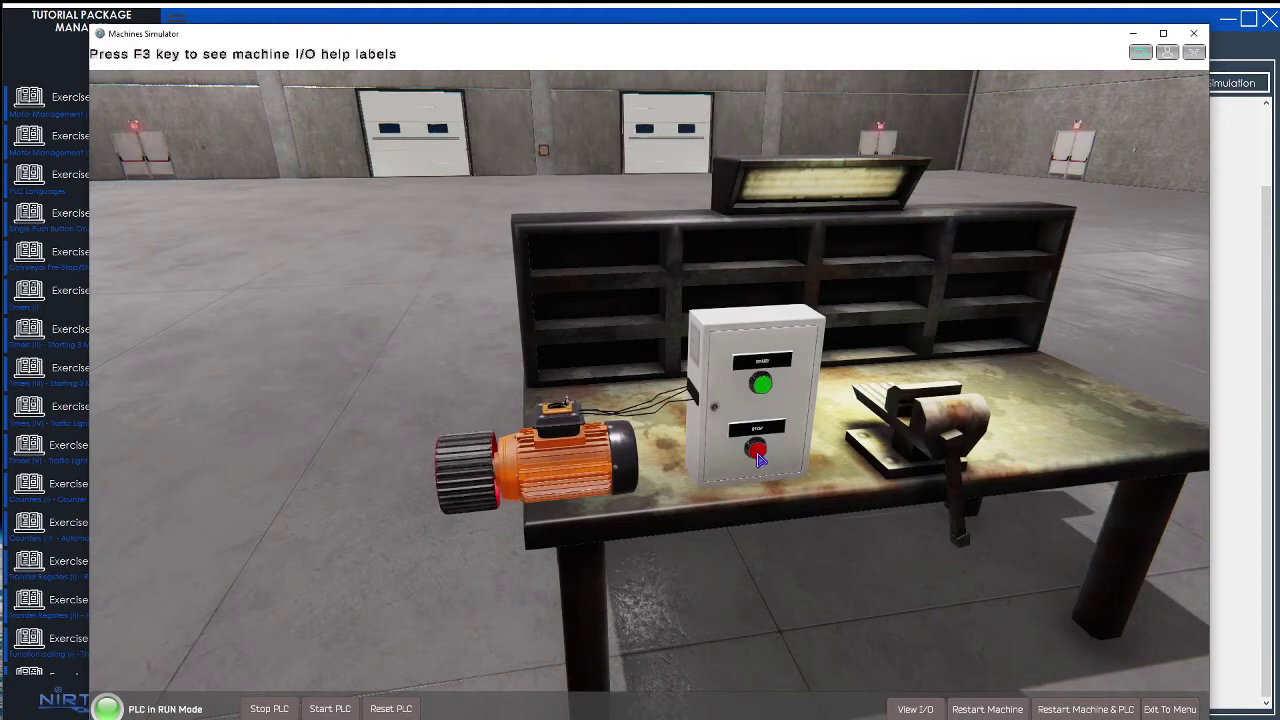
# - Stop and restart the motor with the control box's STOP and START pushbuttons
pyautogui.click(758, 456)
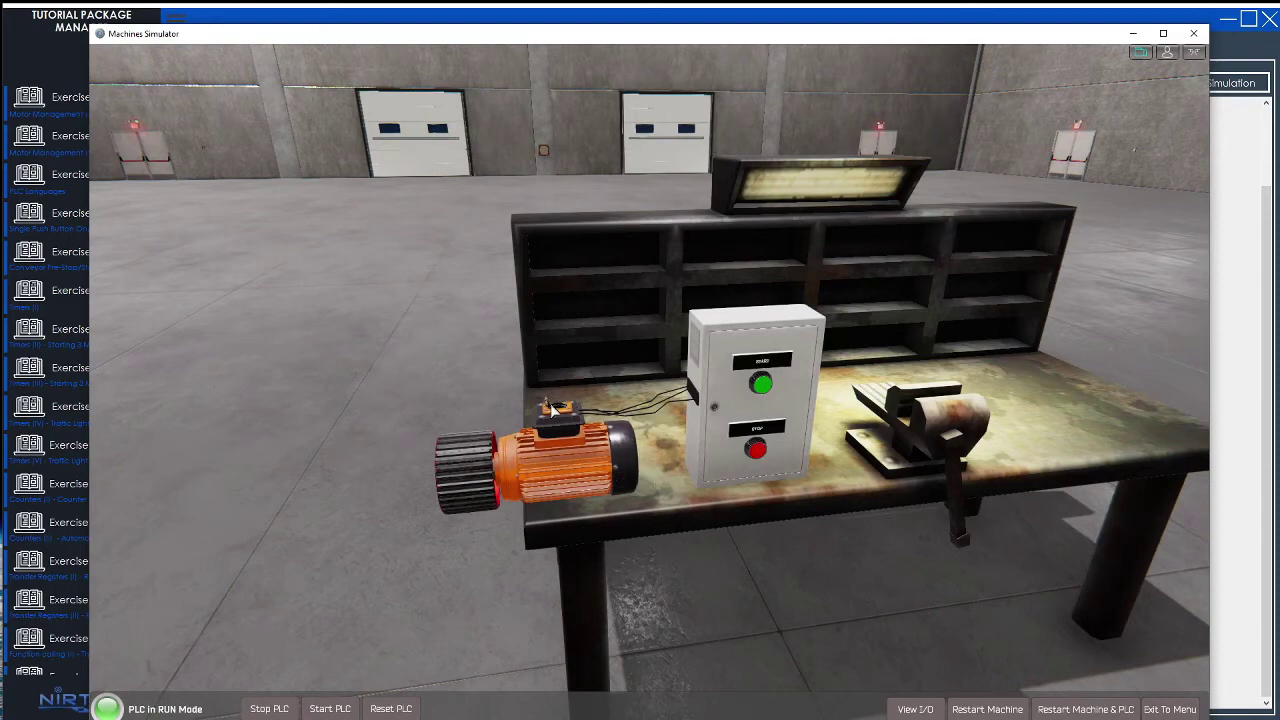
pyautogui.click(762, 386)
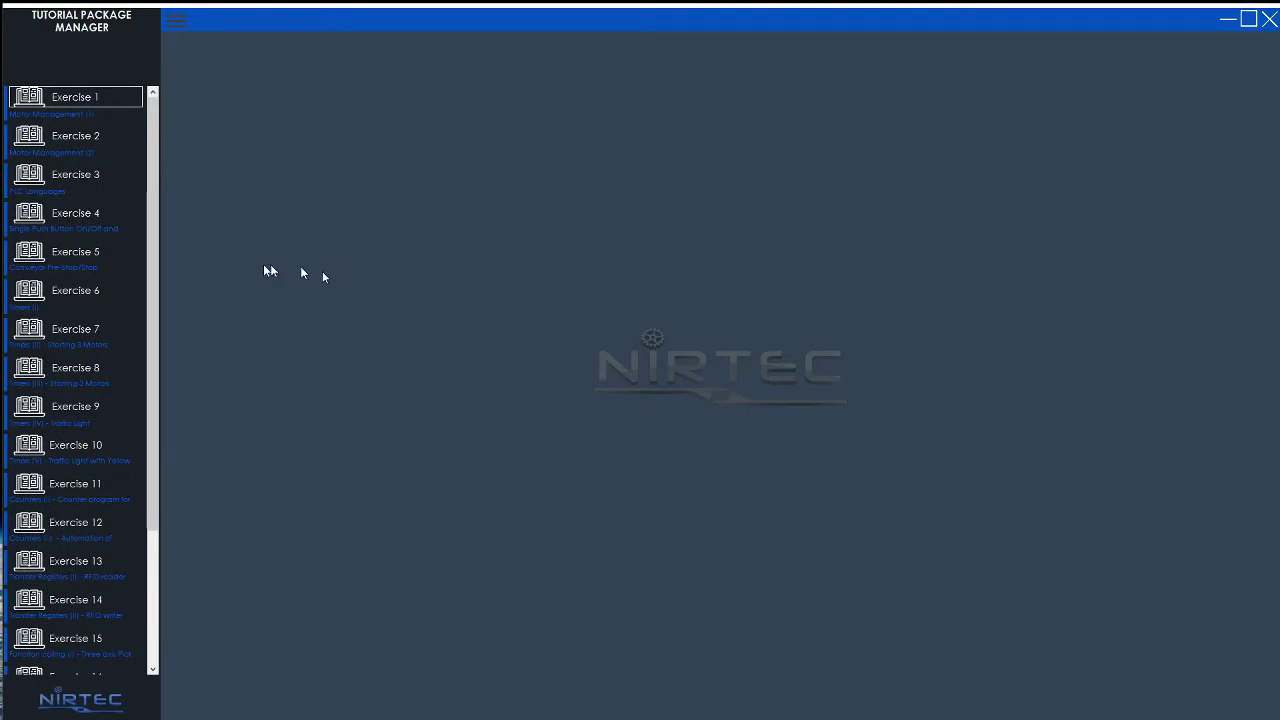
# - Reopen the Exercise 1 motor start/stop page and scroll down its description and back up
pyautogui.click(88, 104)
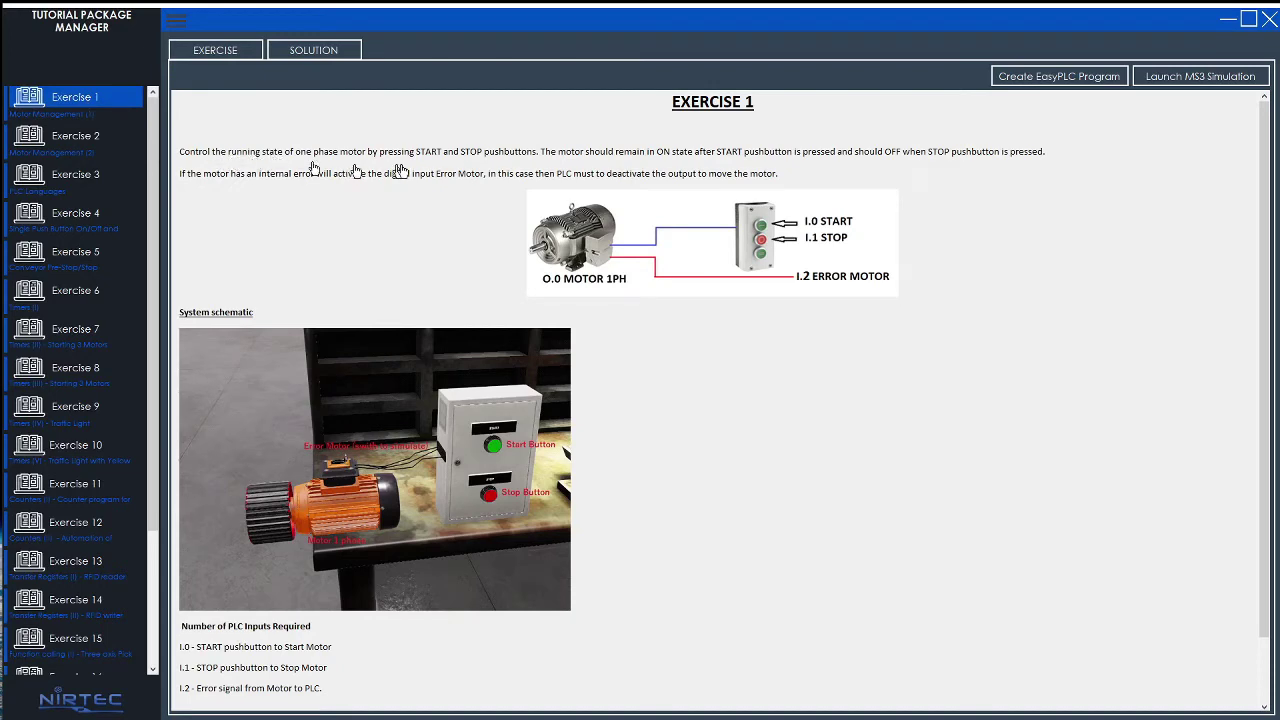
pyautogui.click(980, 162)
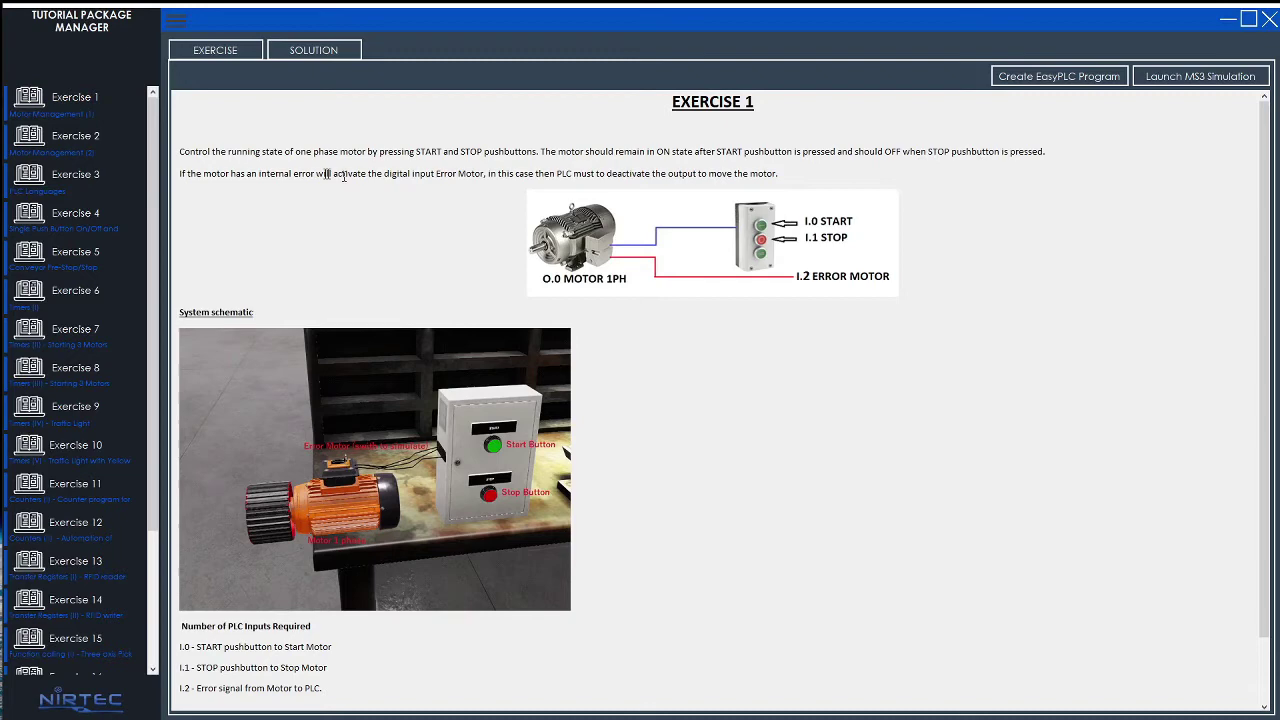
pyautogui.scroll(-2, 640, 230)
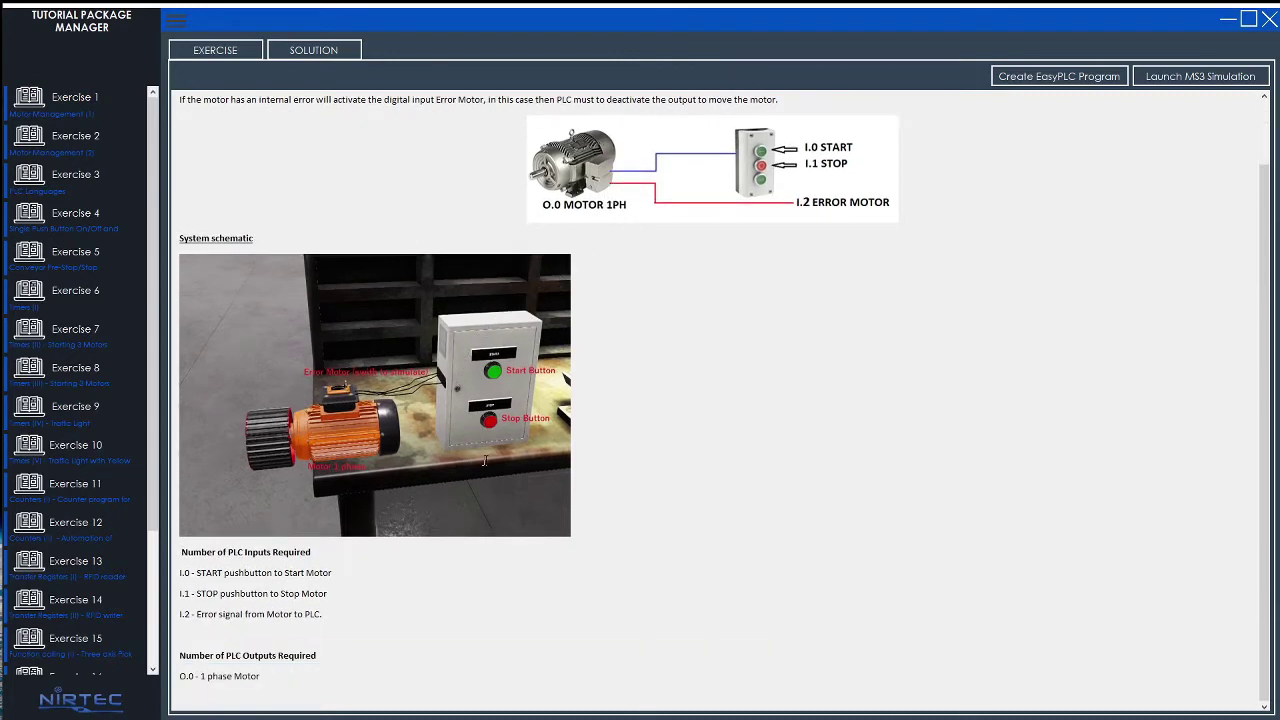
pyautogui.scroll(2, 484, 460)
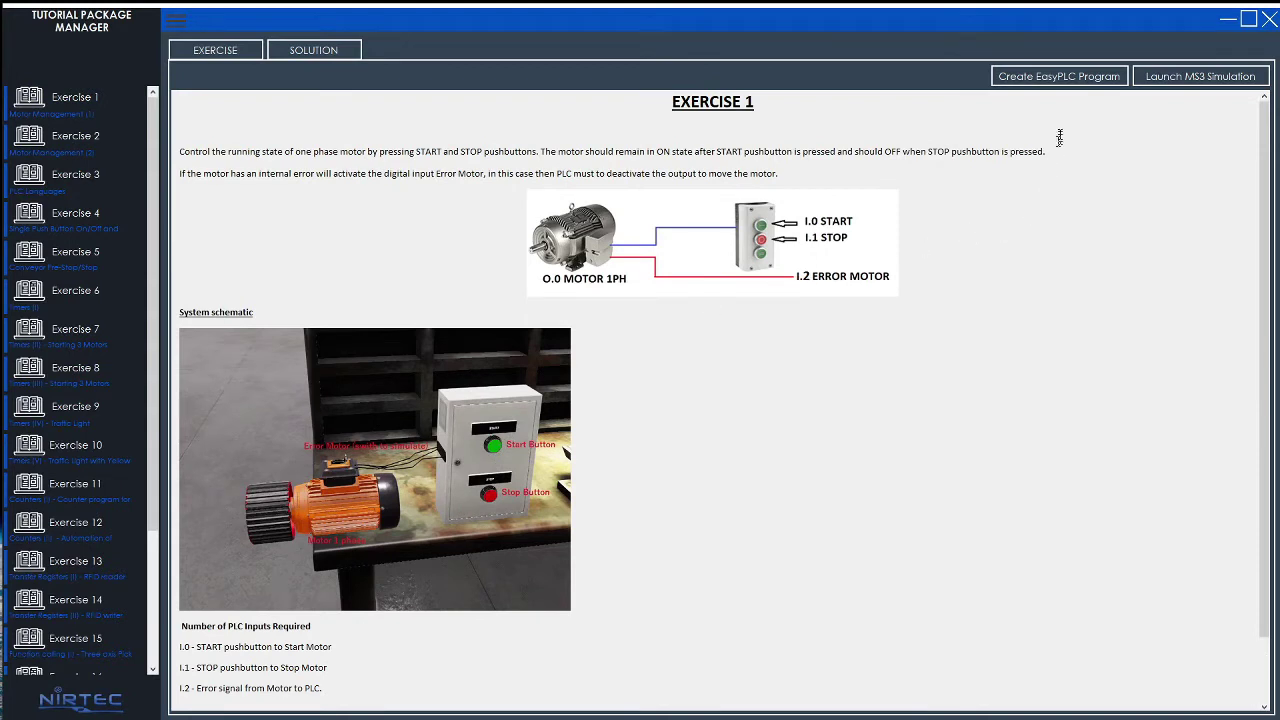
# - Start a new PLC program and open its Virtual PLC CPU, MachinesSimulator3 driver and variables table
pyautogui.click(1057, 79)
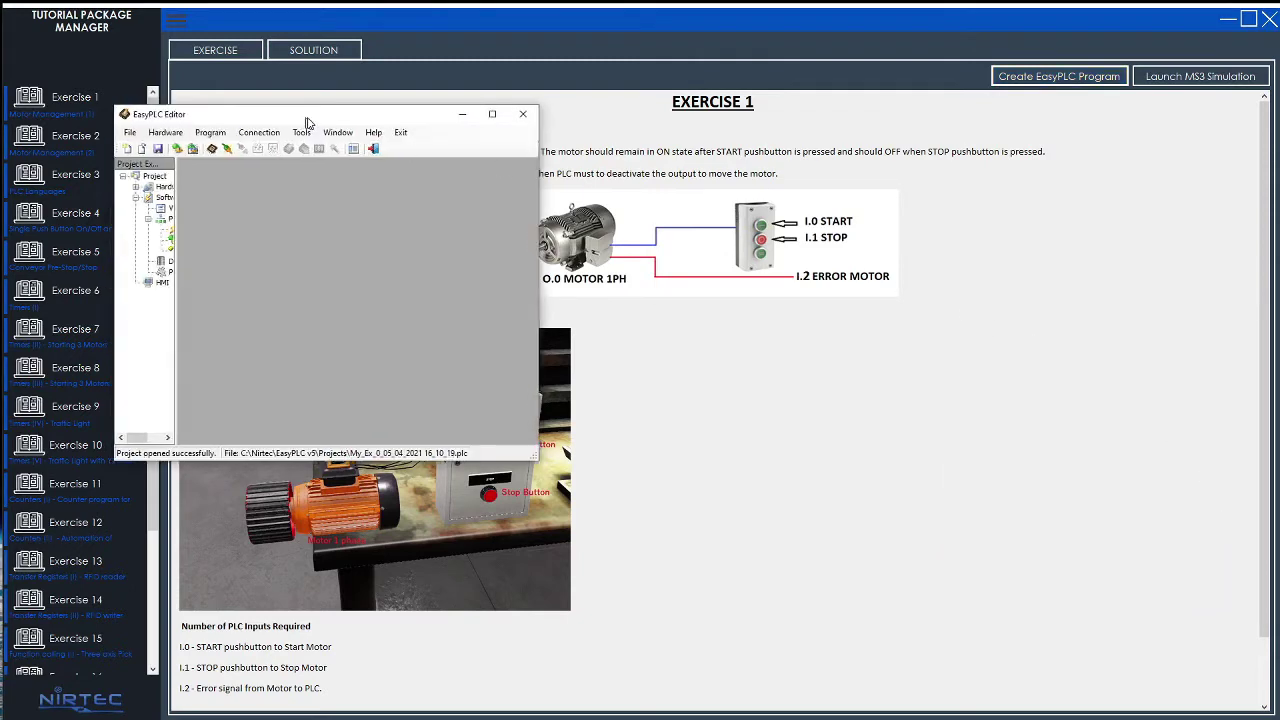
pyautogui.moveTo(566, 435)
pyautogui.mouseDown()
pyautogui.moveTo(708, 541)
pyautogui.moveTo(978, 686)
pyautogui.mouseUp()
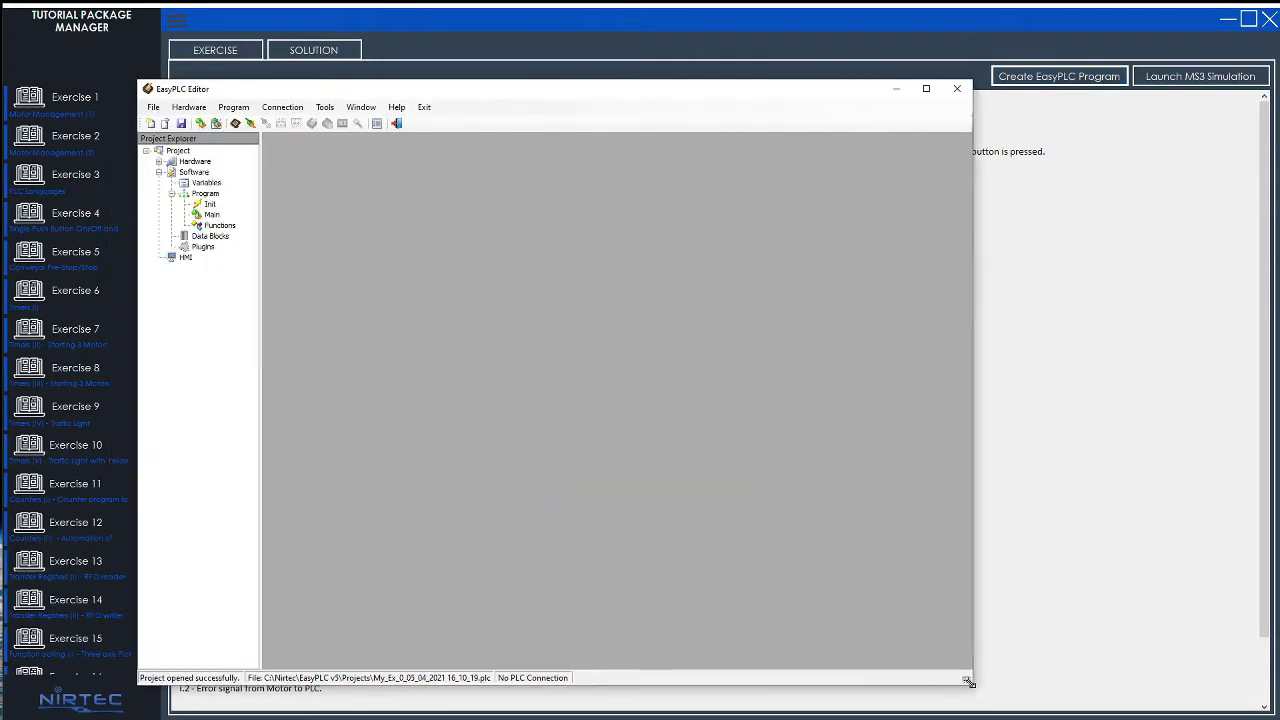
pyautogui.click(157, 162)
pyautogui.doubleClick(216, 172)
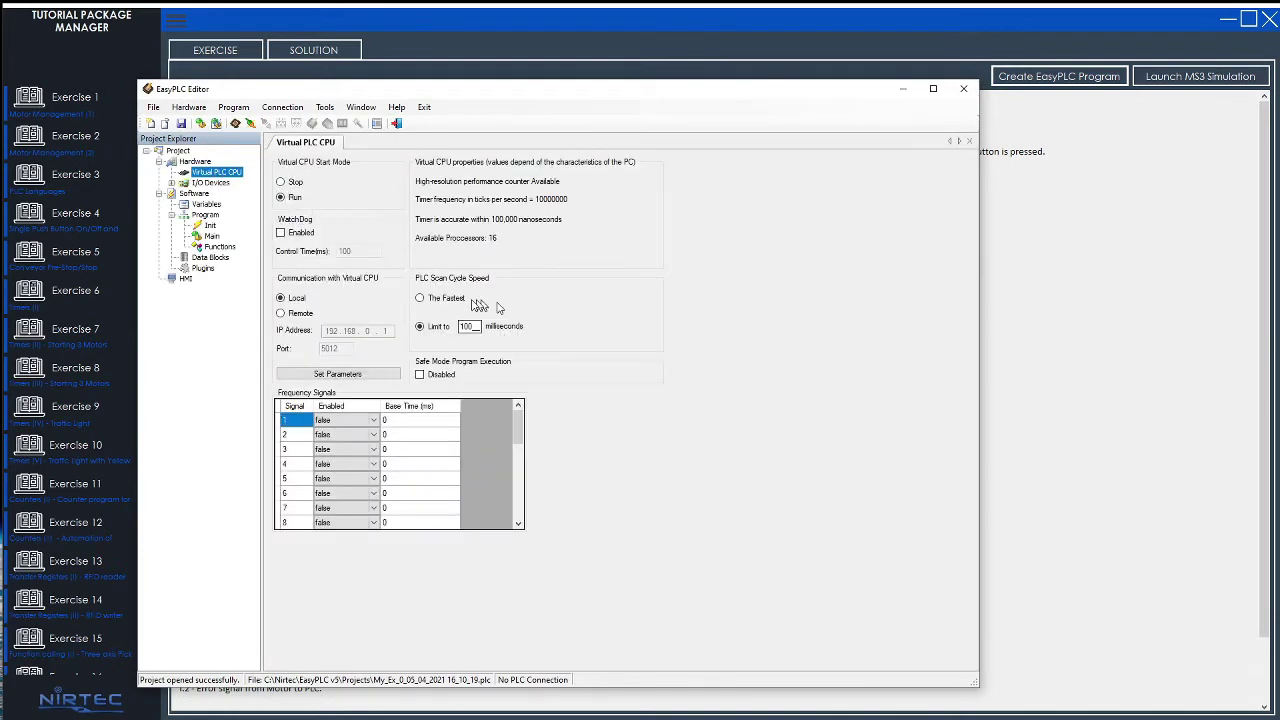
pyautogui.click(211, 183)
pyautogui.click(172, 184)
pyautogui.doubleClick(232, 193)
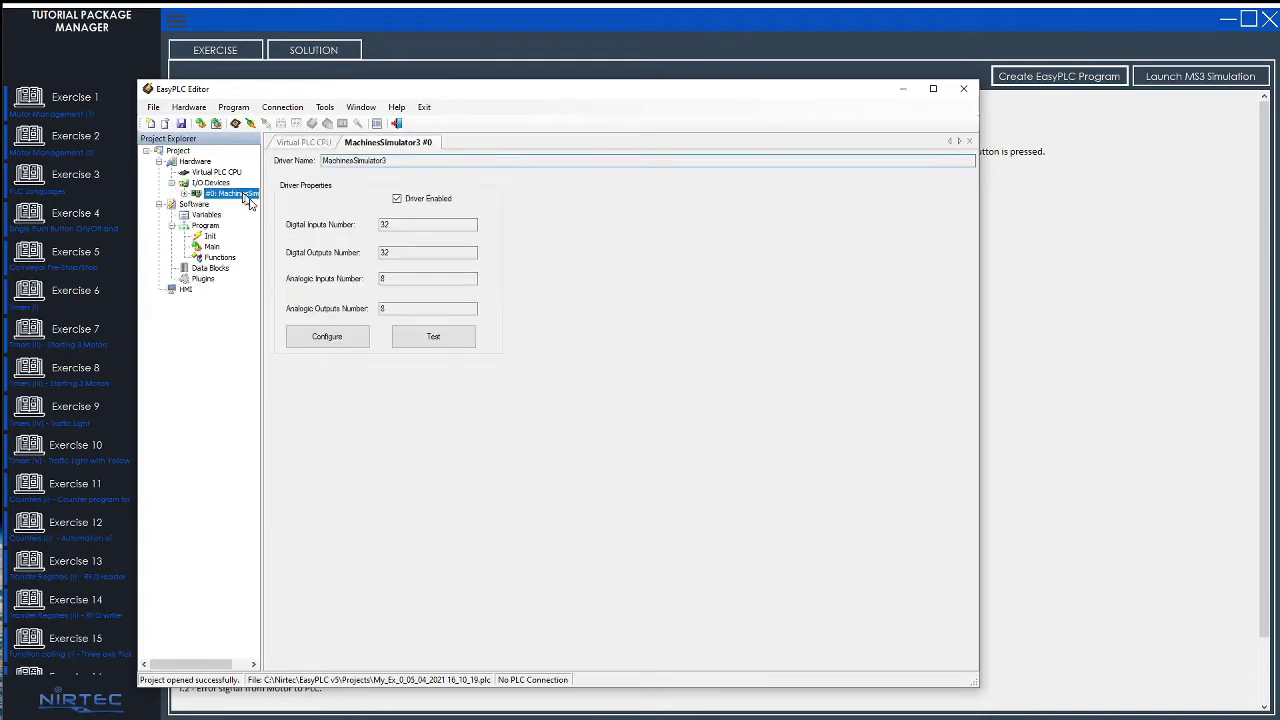
pyautogui.moveTo(260, 215); pyautogui.dragTo(289, 210)
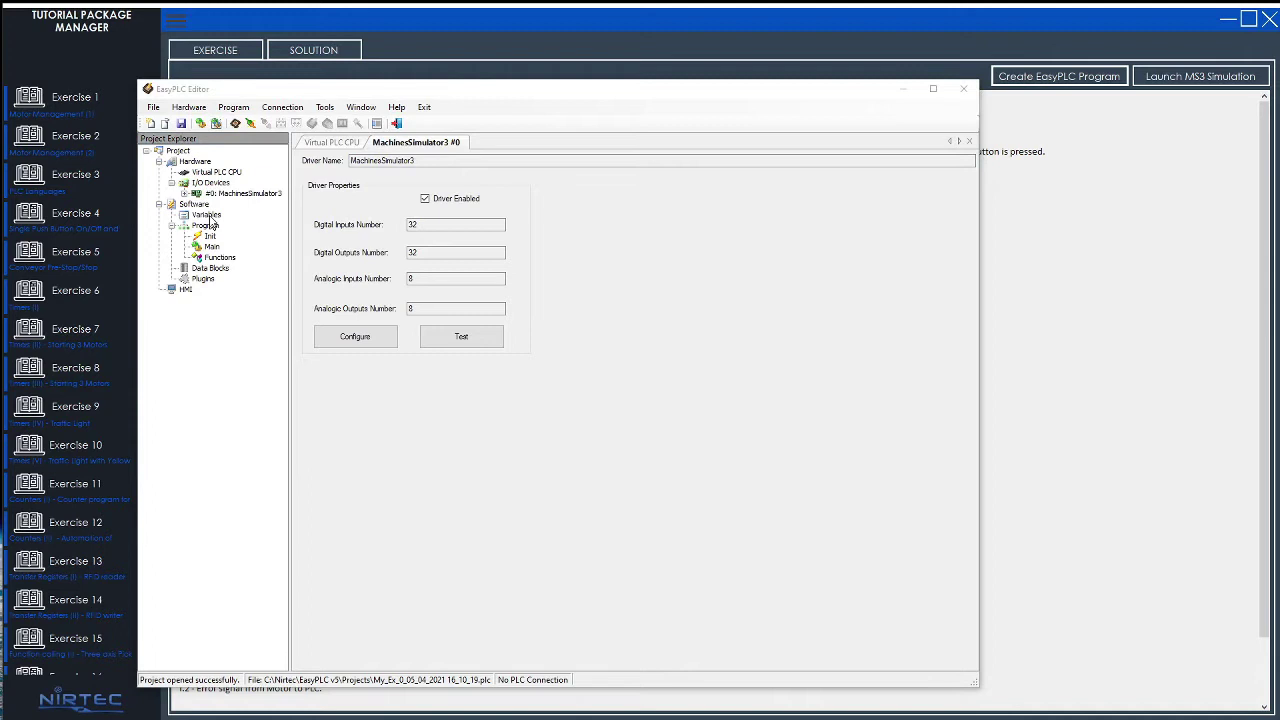
pyautogui.doubleClick(206, 214)
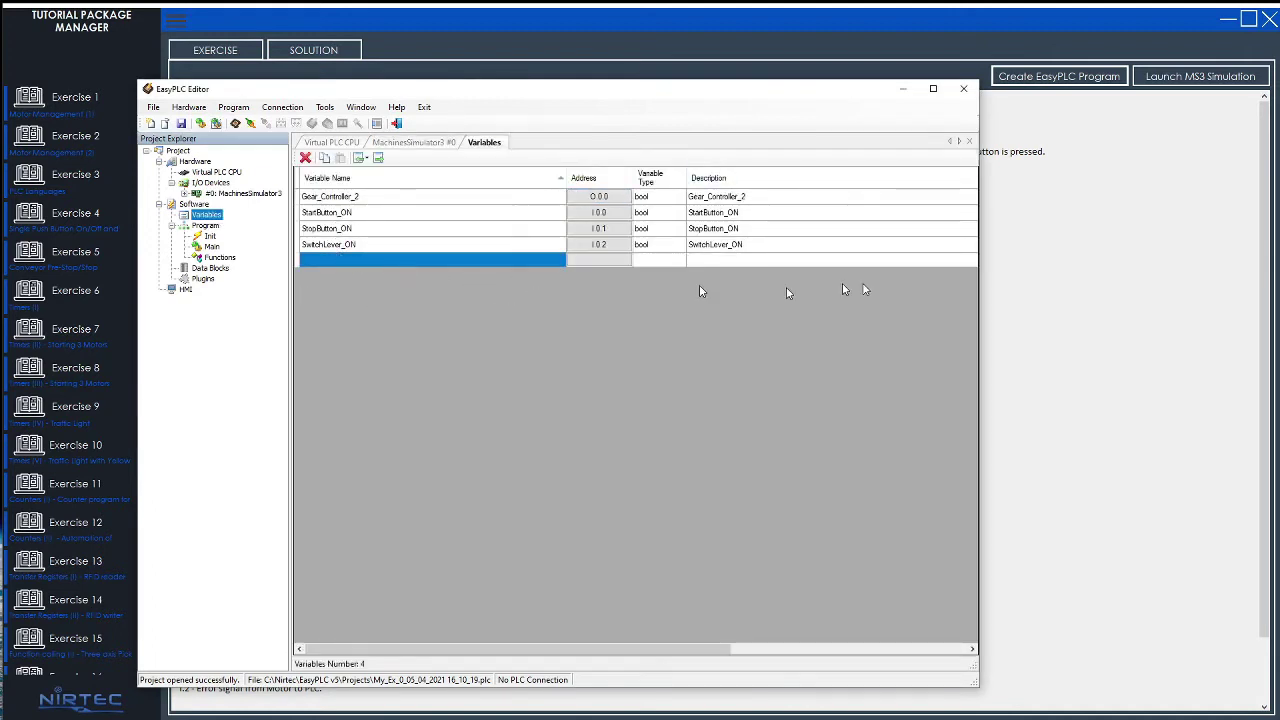
# - Launch the Machines Simulator and arrange it beside the editor window
pyautogui.click(1200, 76)
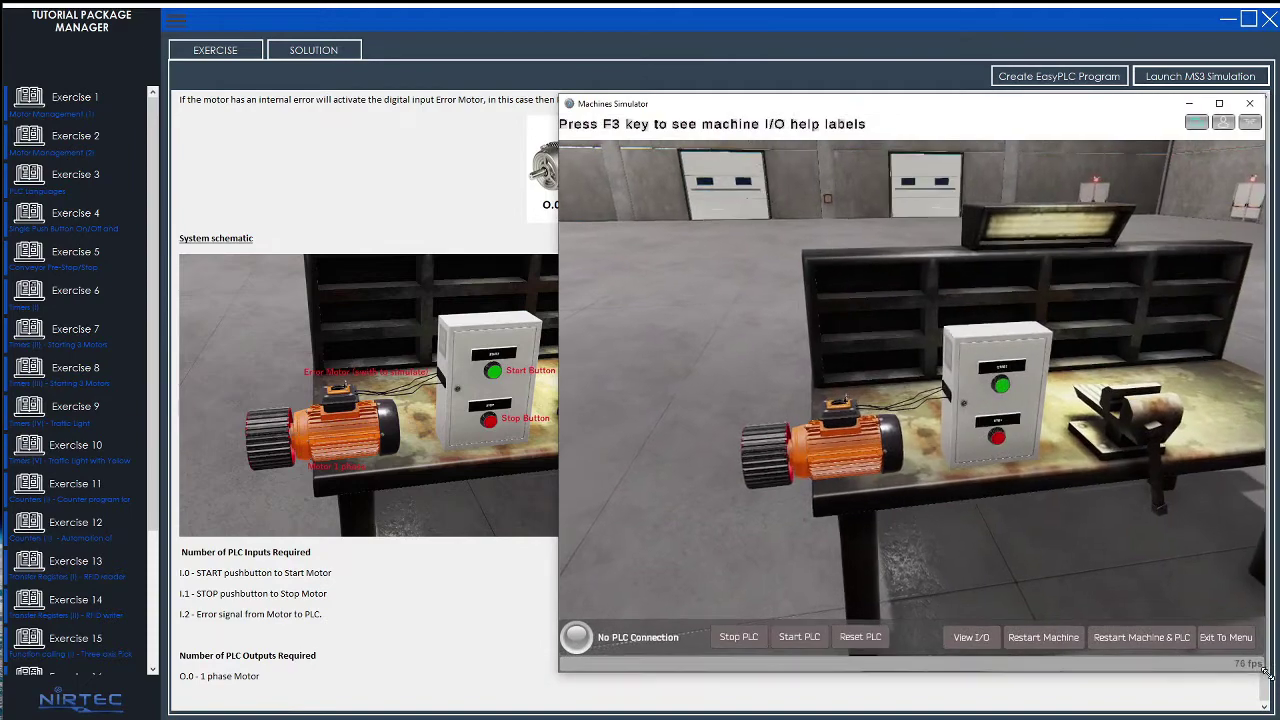
pyautogui.moveTo(957, 111); pyautogui.dragTo(960, 60)
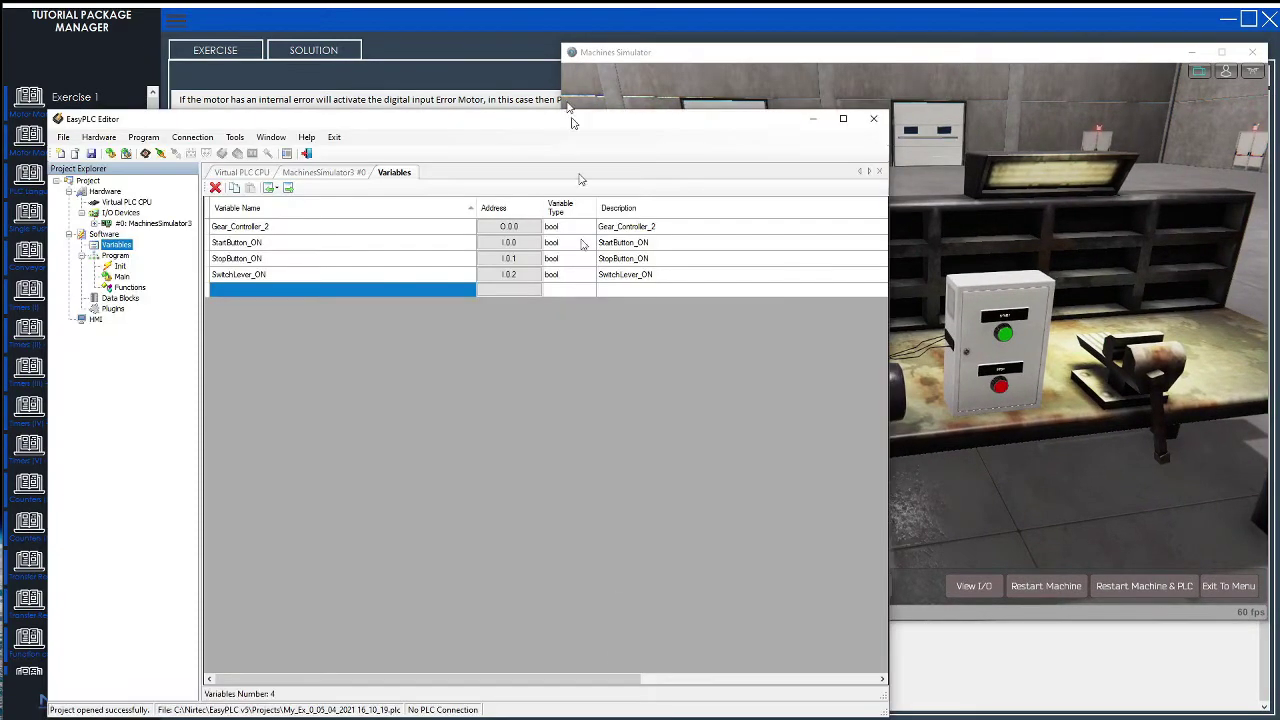
pyautogui.moveTo(556, 120); pyautogui.dragTo(516, 60)
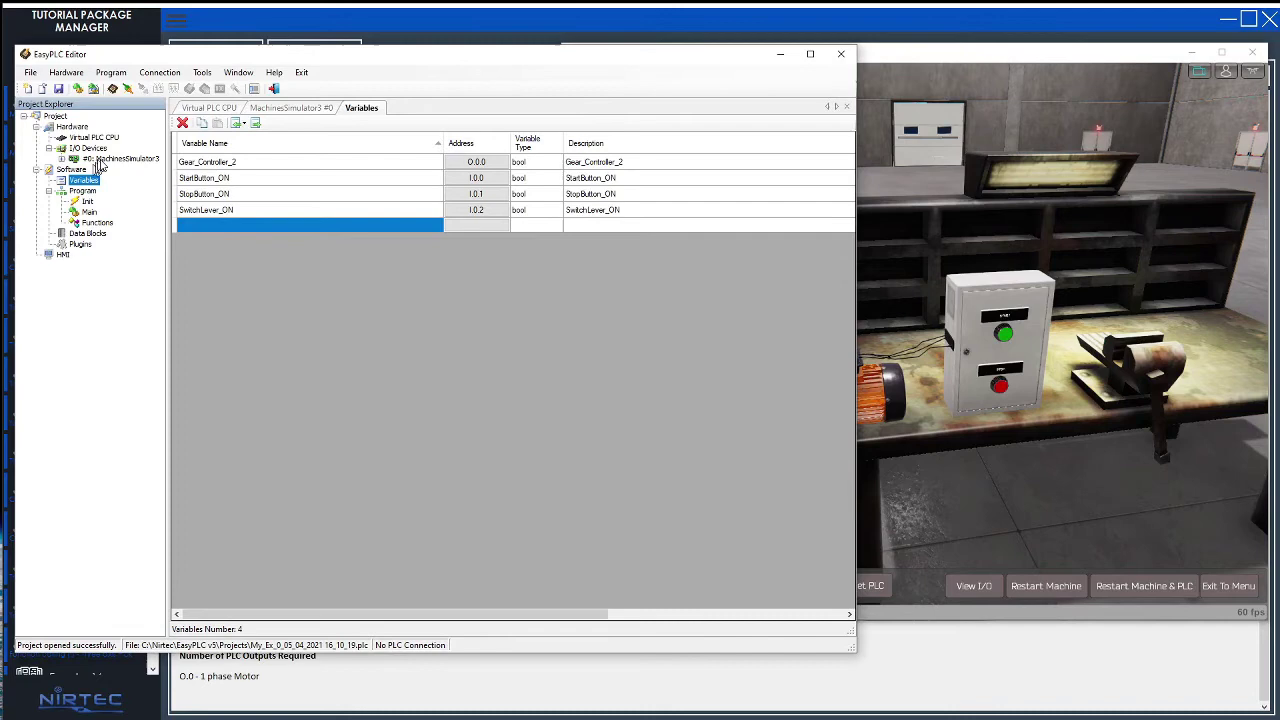
# - Test the MachinesSimulator3 driver: press Start, toggle Out 0 on and off, then exit test mode
pyautogui.click(90, 160)
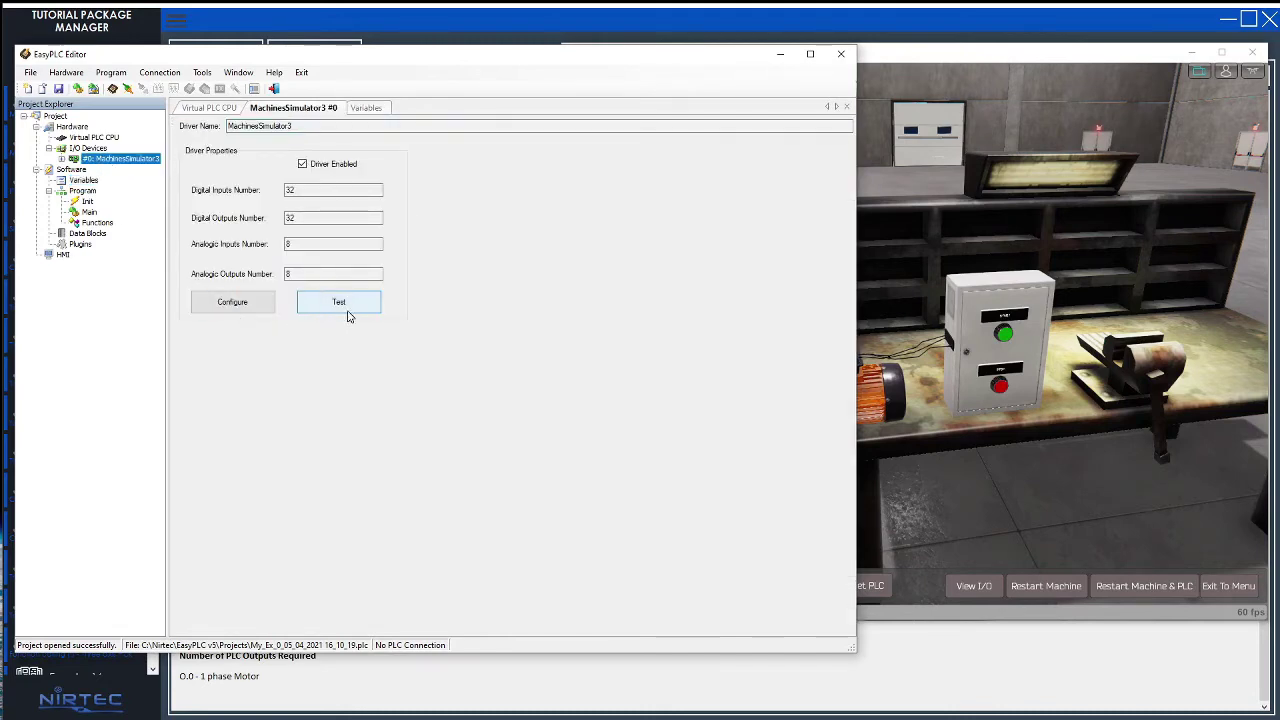
pyautogui.click(344, 318)
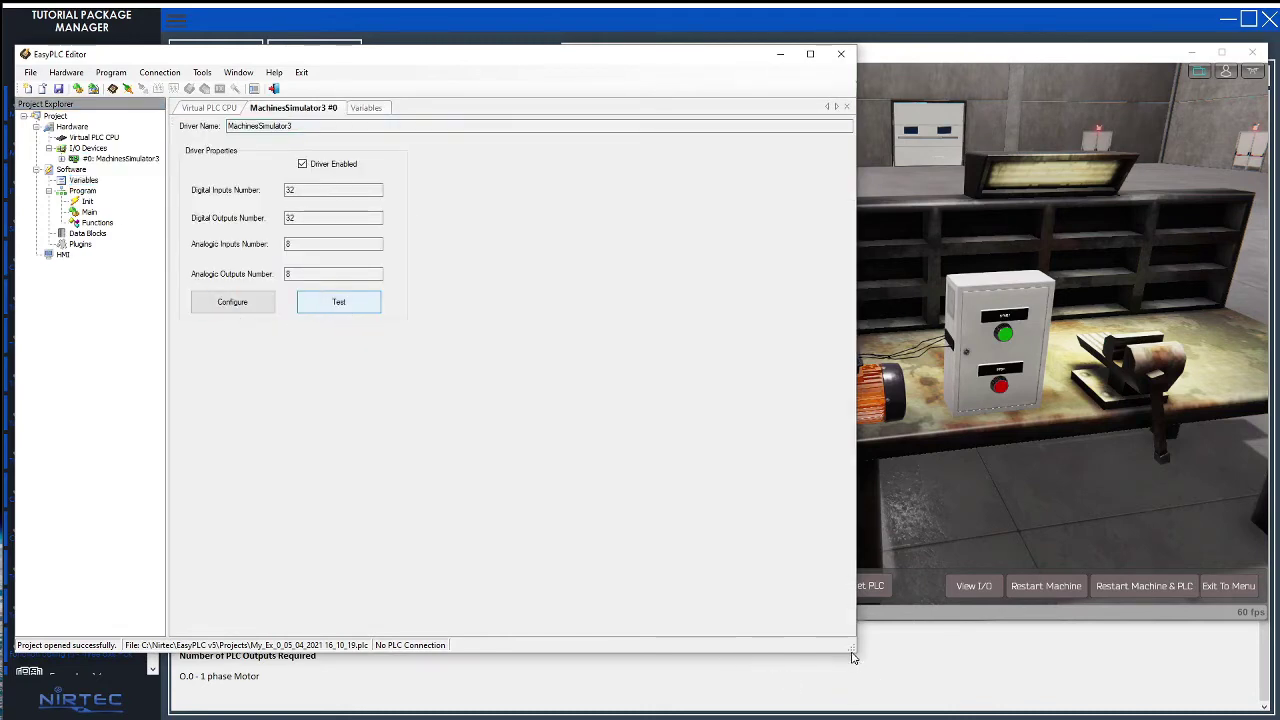
pyautogui.moveTo(853, 657)
pyautogui.mouseDown()
pyautogui.moveTo(477, 650)
pyautogui.moveTo(546, 650)
pyautogui.mouseUp()
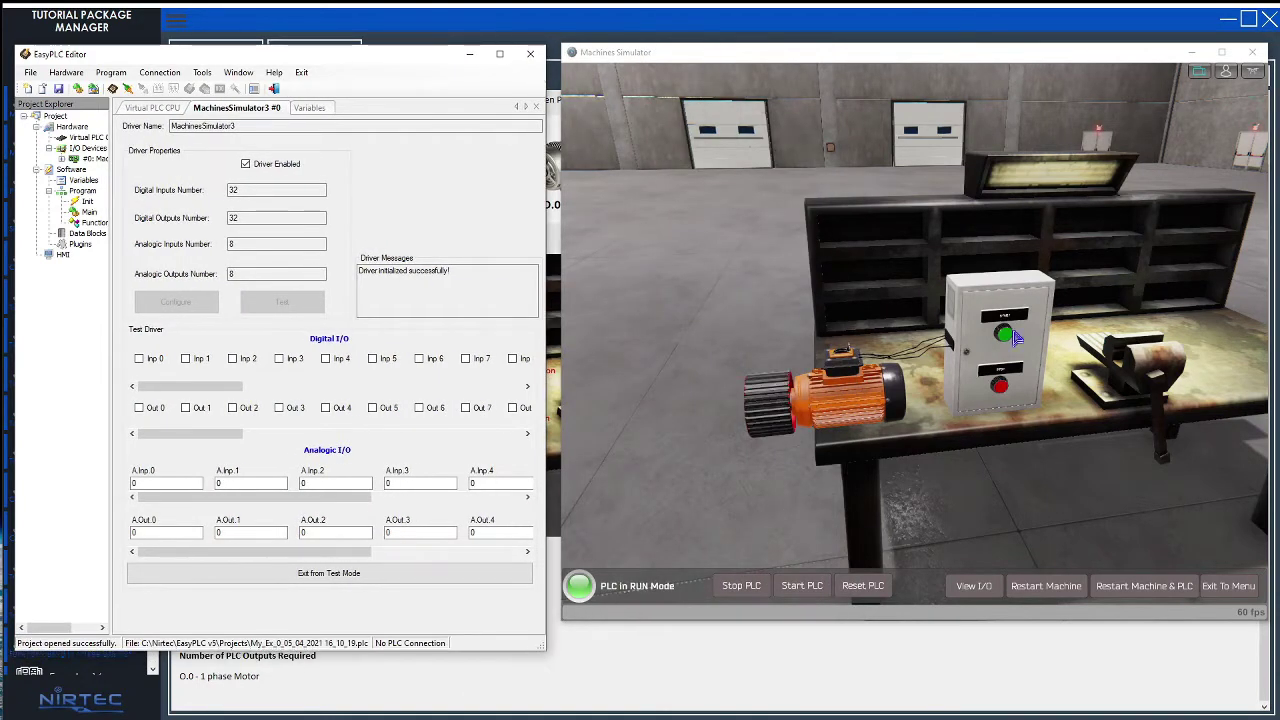
pyautogui.click(1005, 338)
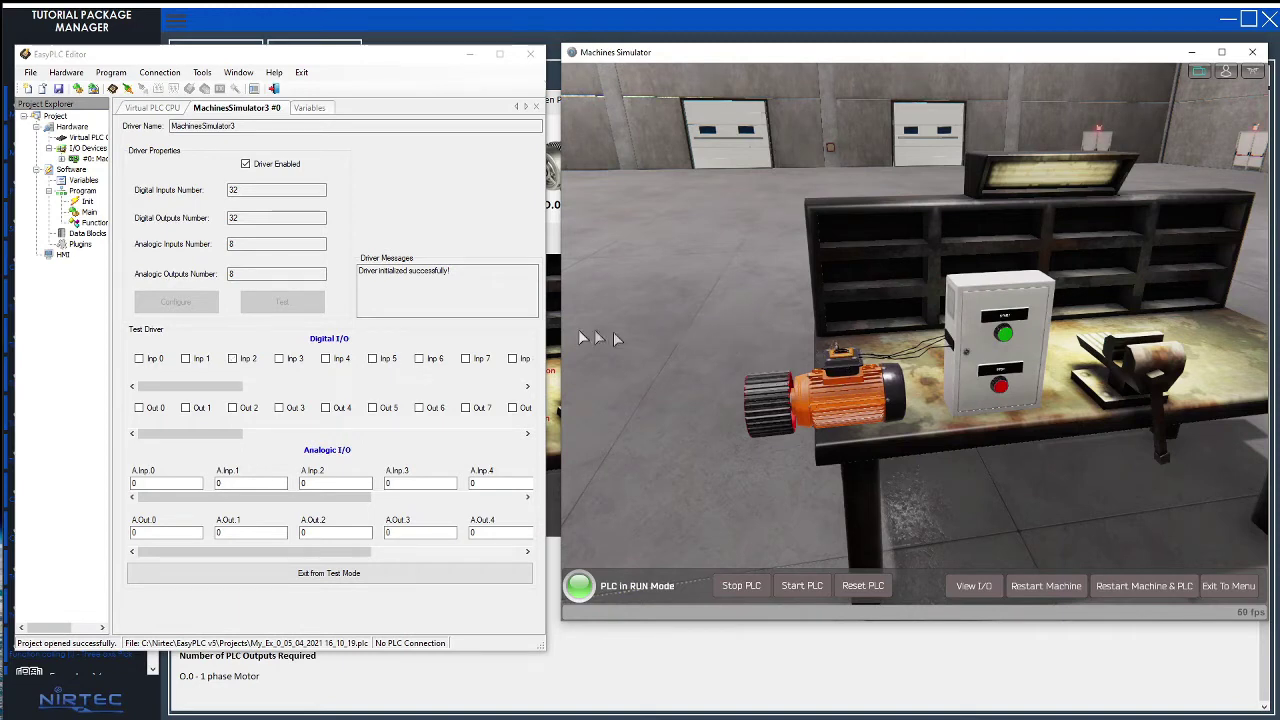
pyautogui.click(139, 409)
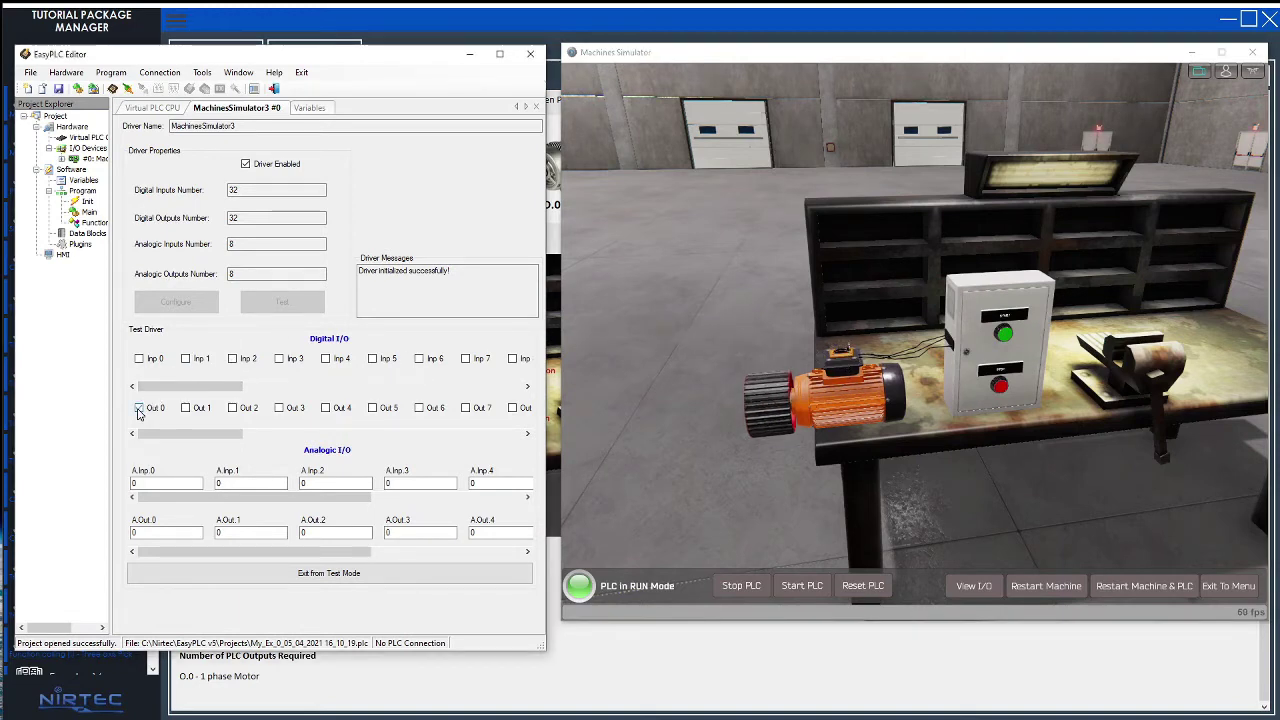
pyautogui.click(140, 410)
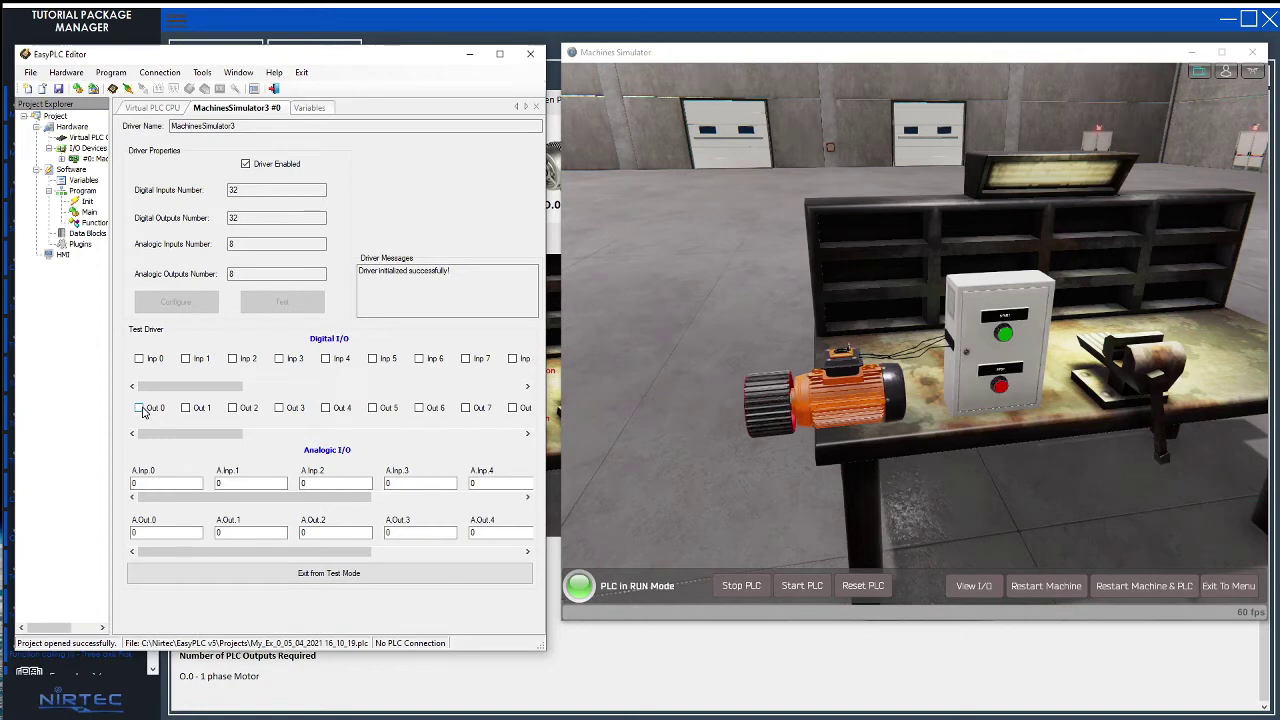
pyautogui.click(376, 573)
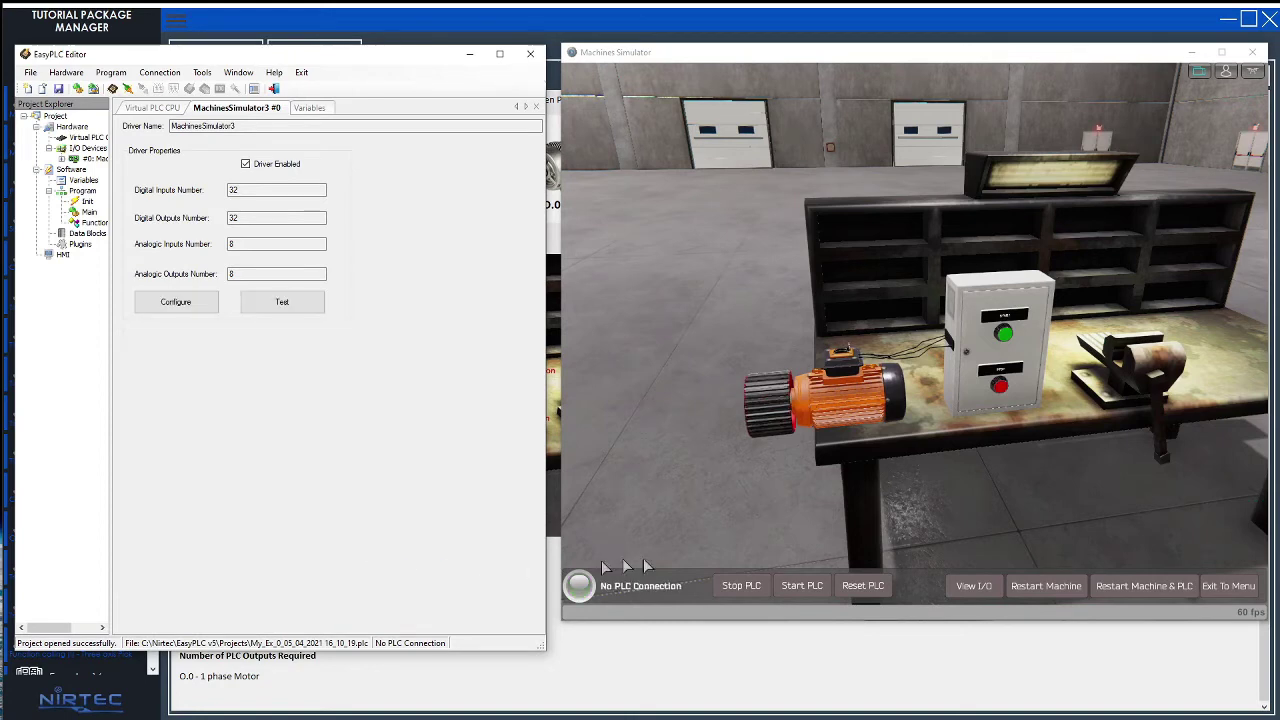
pyautogui.scroll(1, 720, 670)
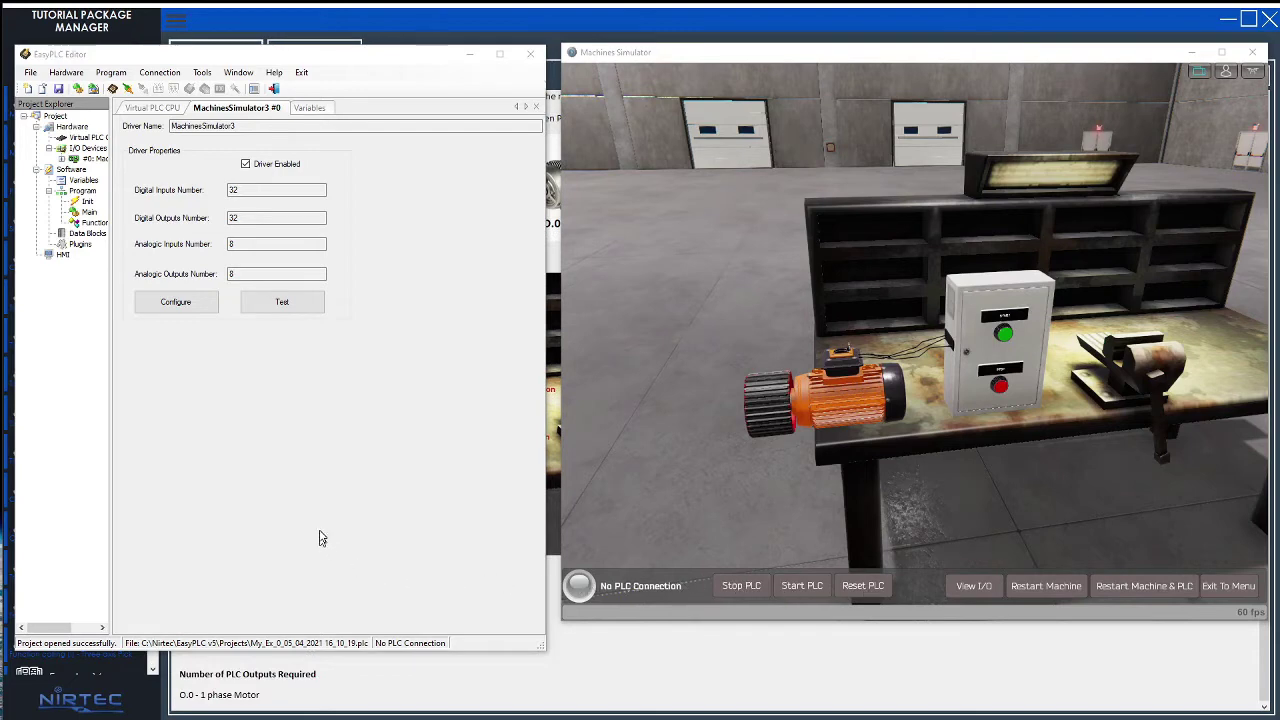
# - Add a new sequence Main_Sequence_1 under the Main section
pyautogui.moveTo(553, 645); pyautogui.dragTo(894, 602)
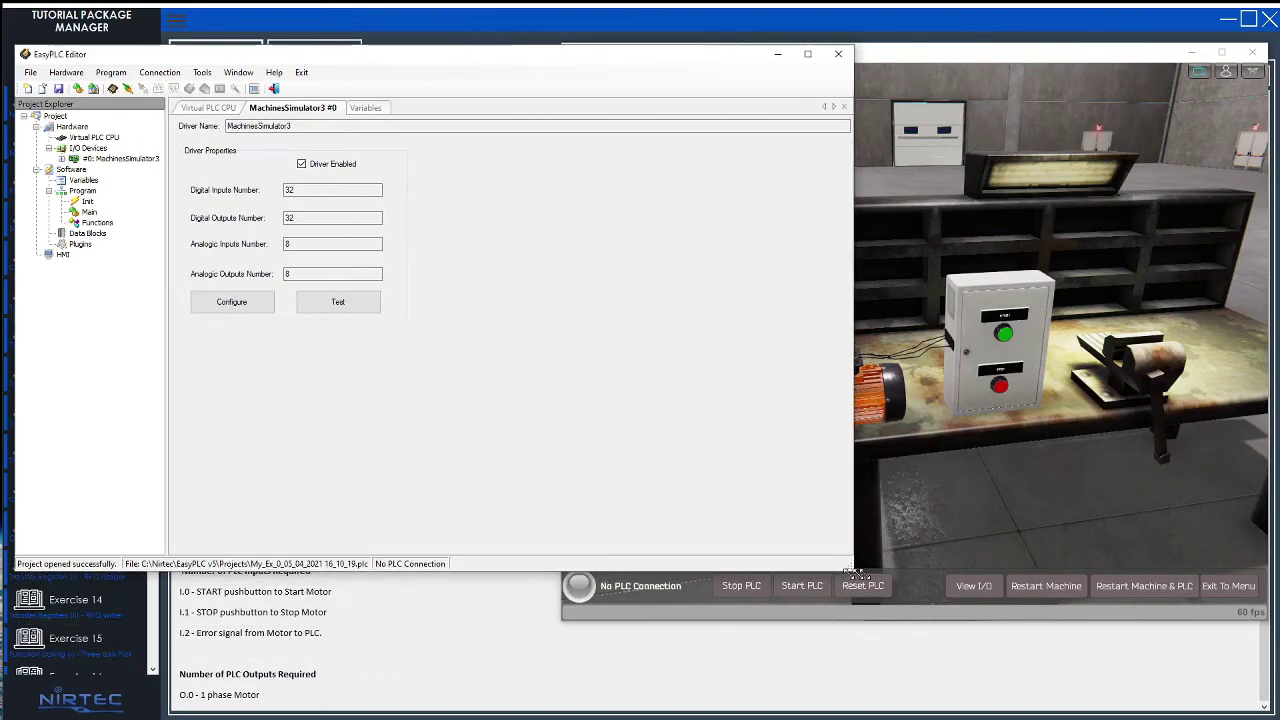
pyautogui.click(88, 212)
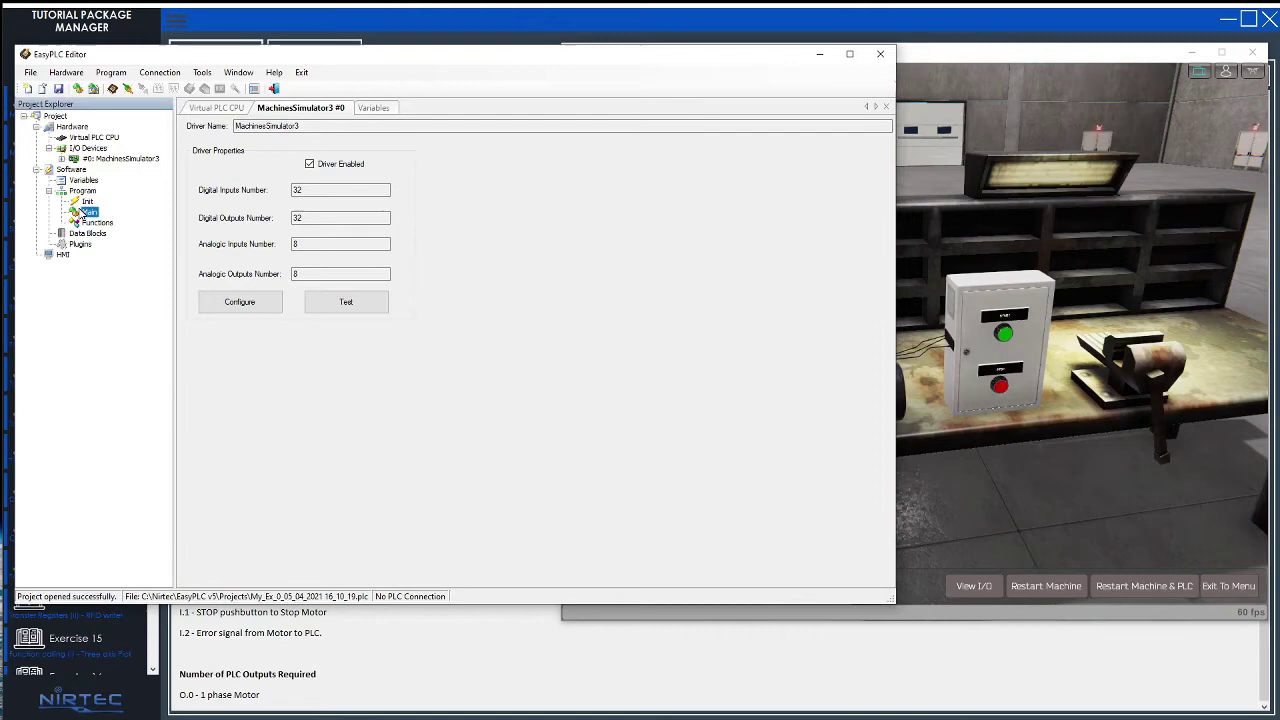
pyautogui.rightClick(87, 215)
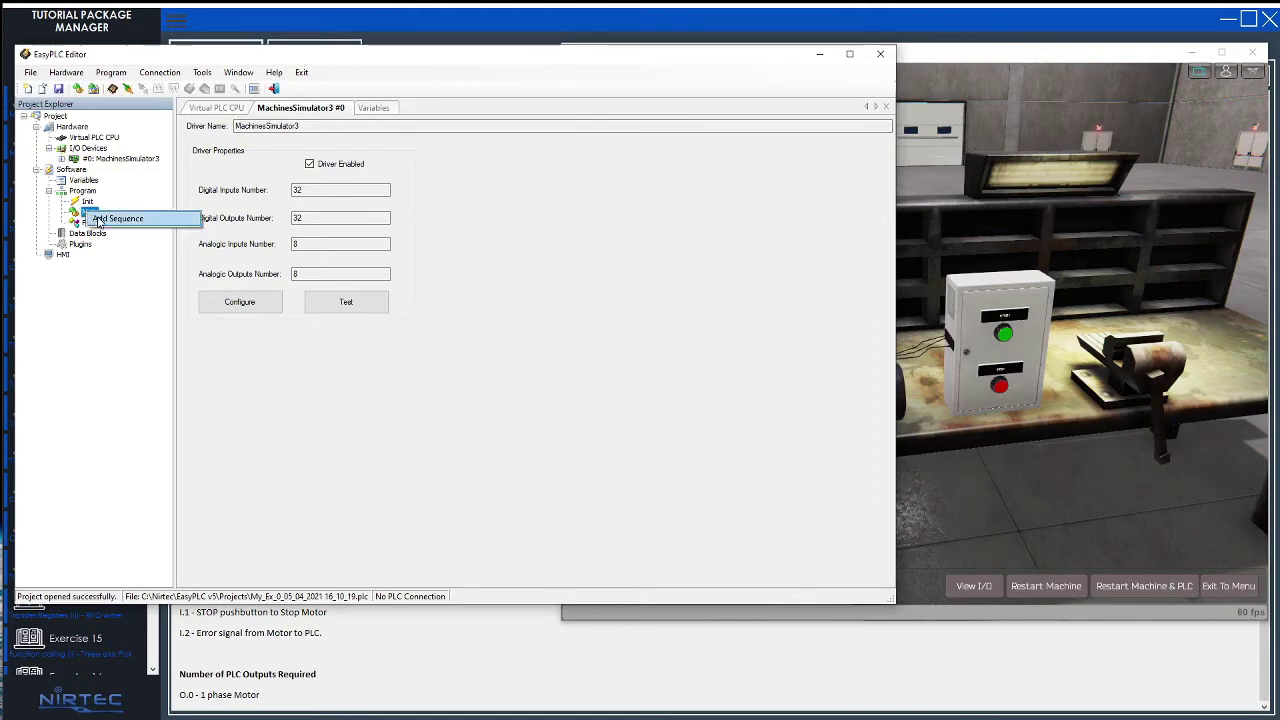
pyautogui.click(100, 220)
pyautogui.click(498, 406)
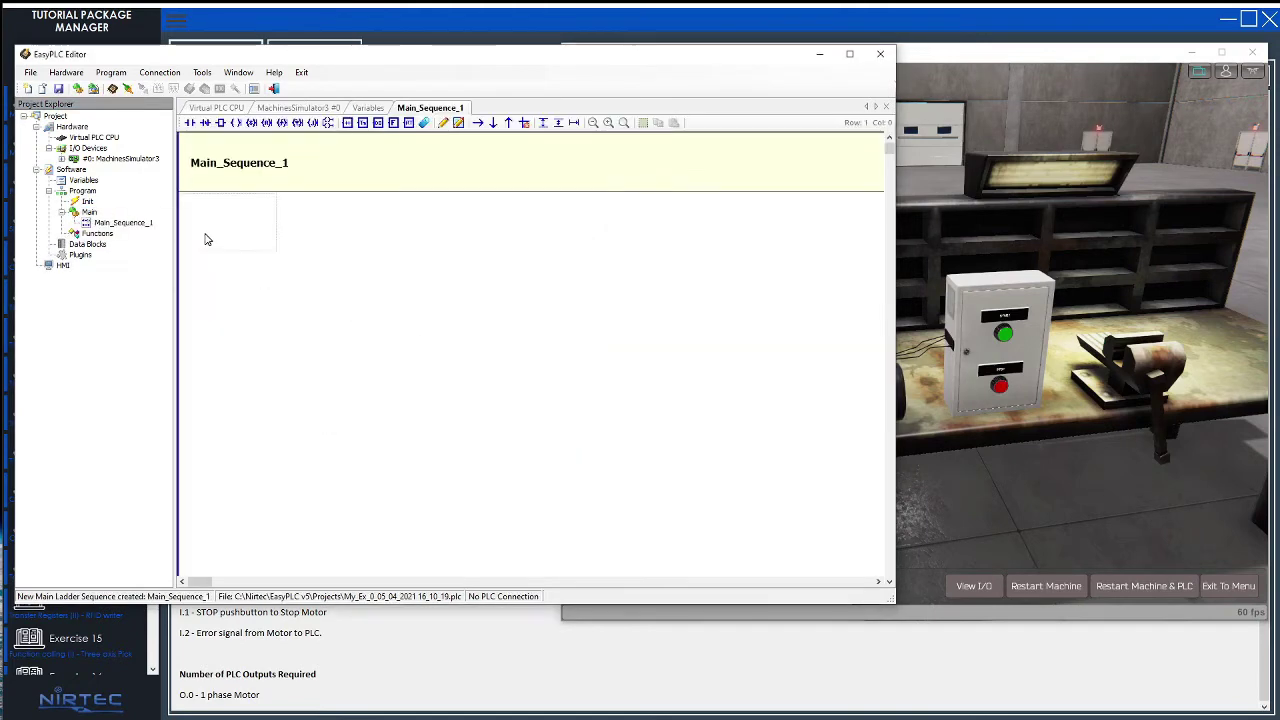
# - Build the rung: NO StartButton_ON, NC StopButton_ON, NC SwitchLever_ON driving coil Gear_Controller_2
pyautogui.click(190, 122)
pyautogui.doubleClick(215, 289)
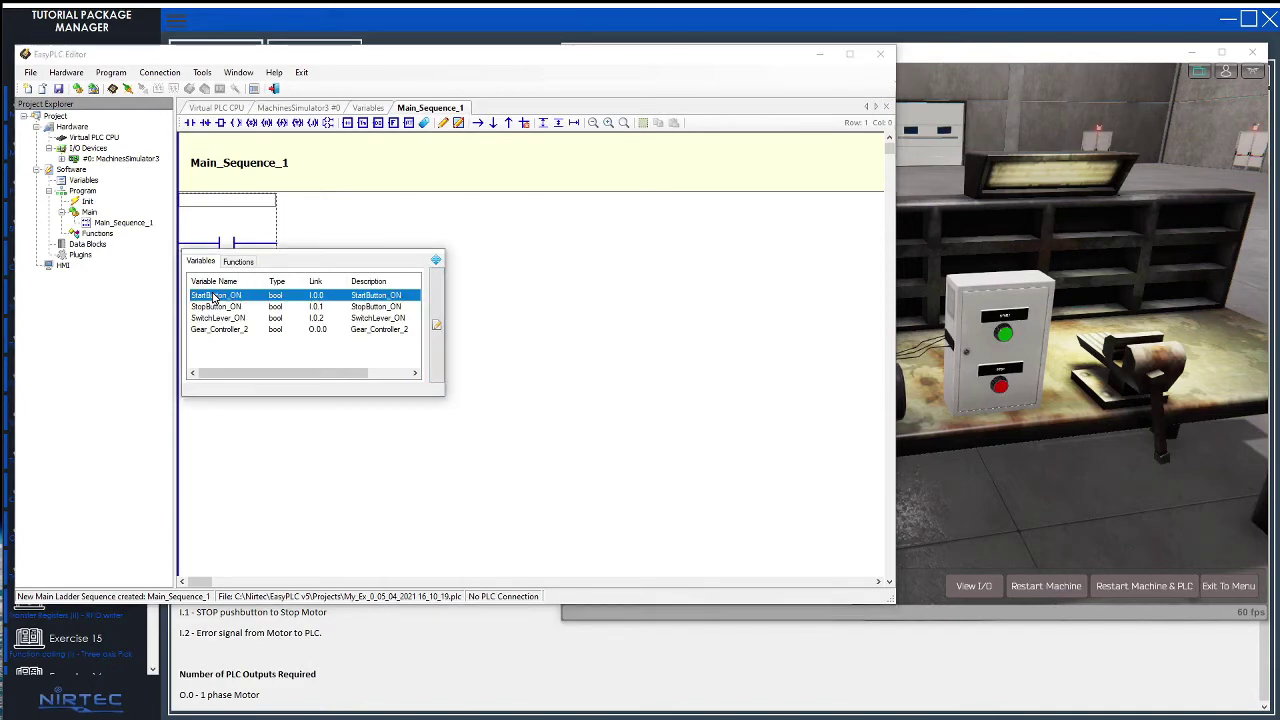
pyautogui.click(205, 122)
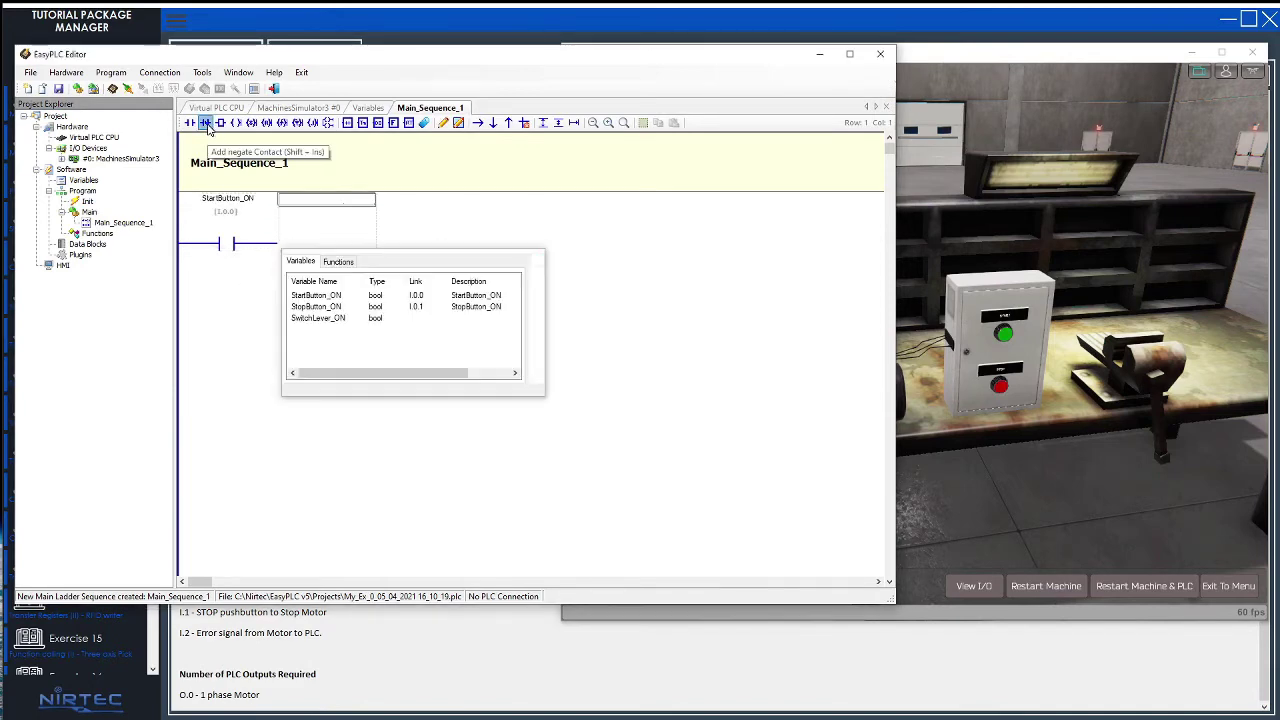
pyautogui.doubleClick(316, 306)
pyautogui.click(205, 122)
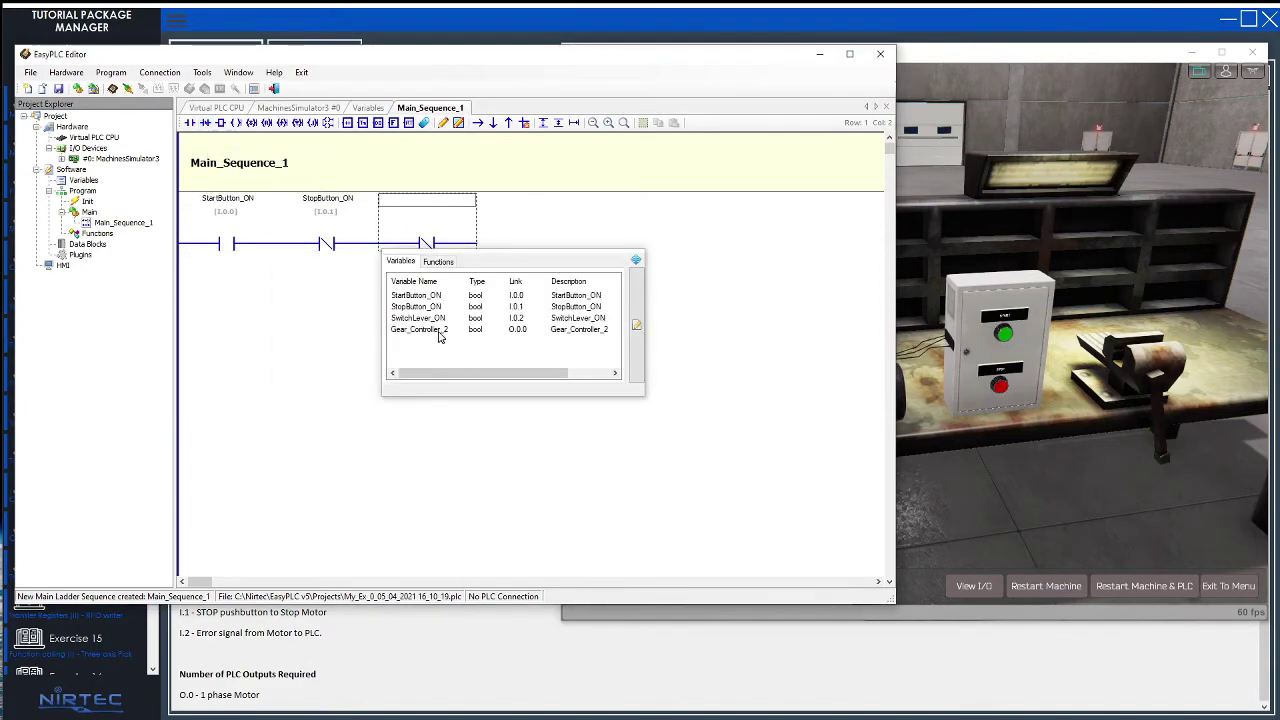
pyautogui.doubleClick(418, 318)
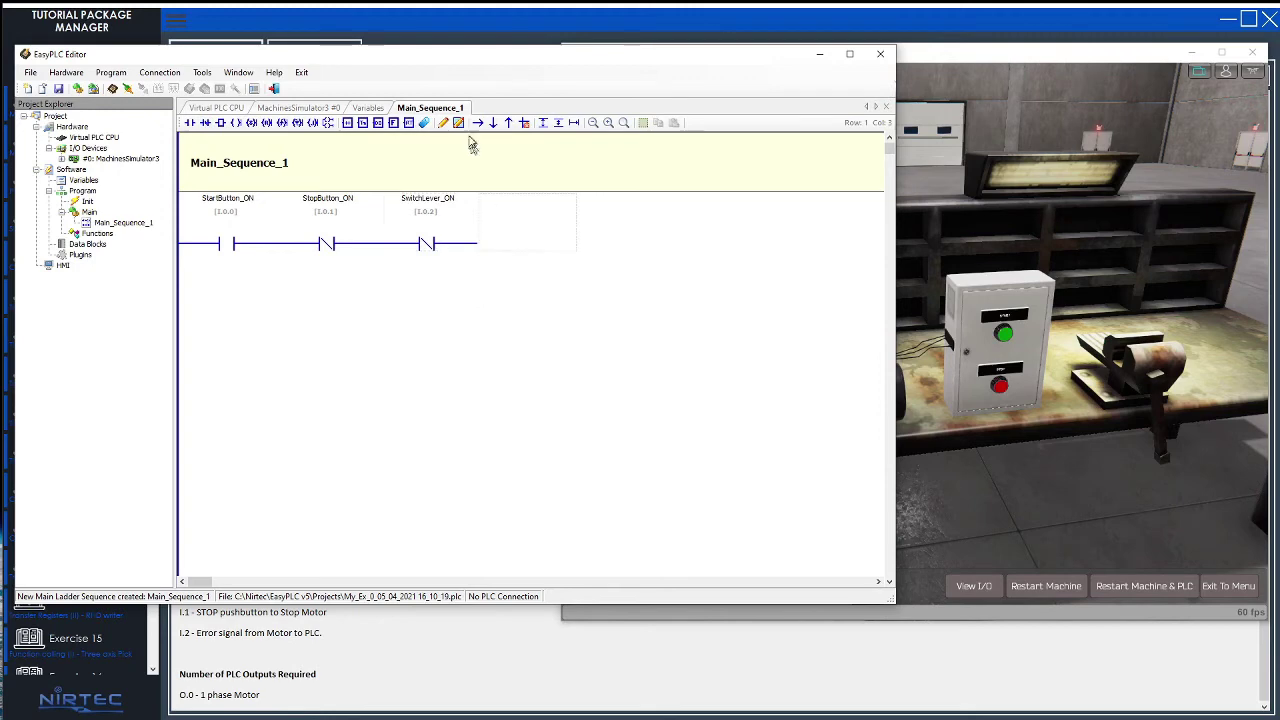
pyautogui.click(236, 122)
pyautogui.doubleClick(620, 329)
# - Add a parallel Gear_Controller_2 seal-in contact below StartButton_ON and close the branch
pyautogui.click(190, 122)
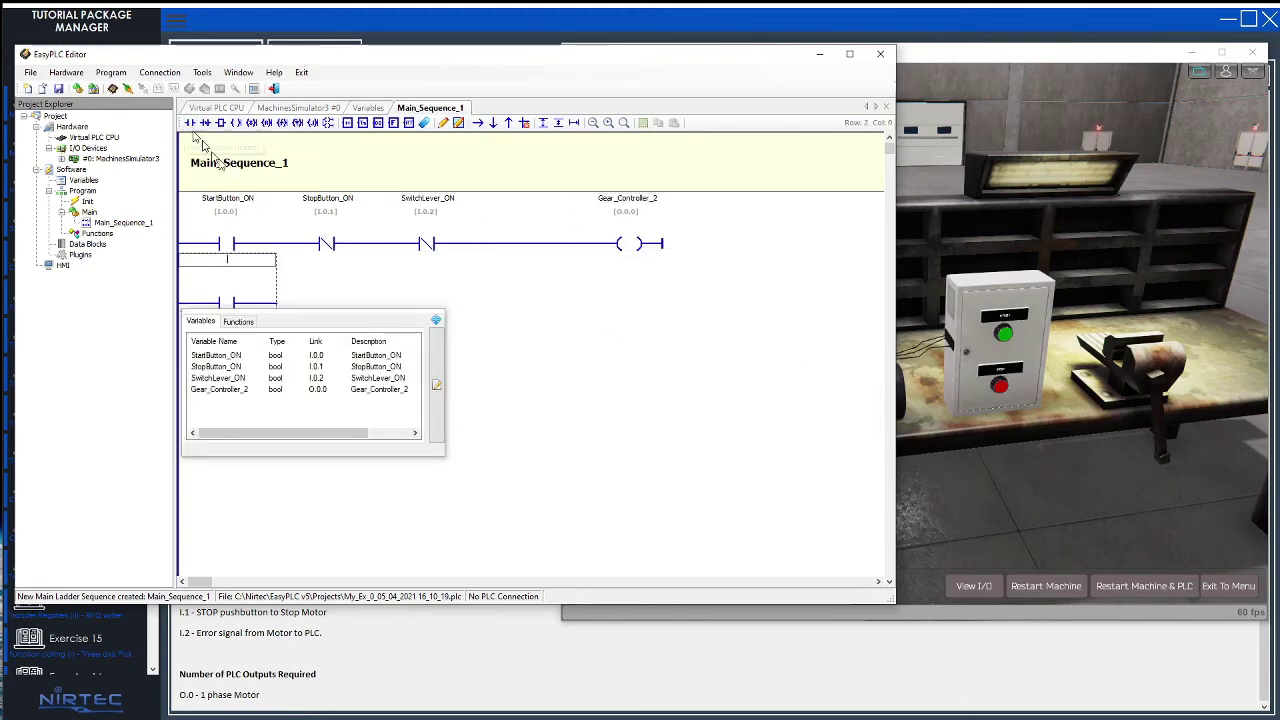
pyautogui.doubleClick(224, 389)
pyautogui.click(508, 122)
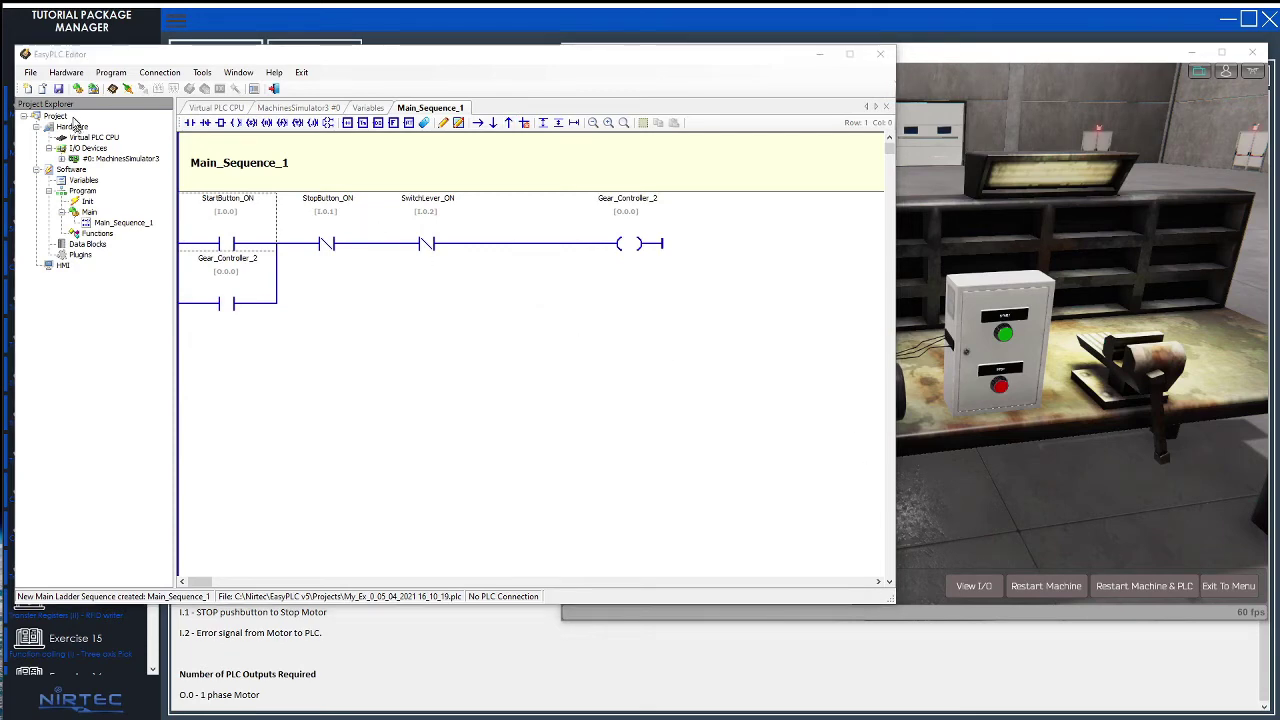
# - Save the project, compile and send it, and set the Virtual PLC CPU running
pyautogui.click(59, 88)
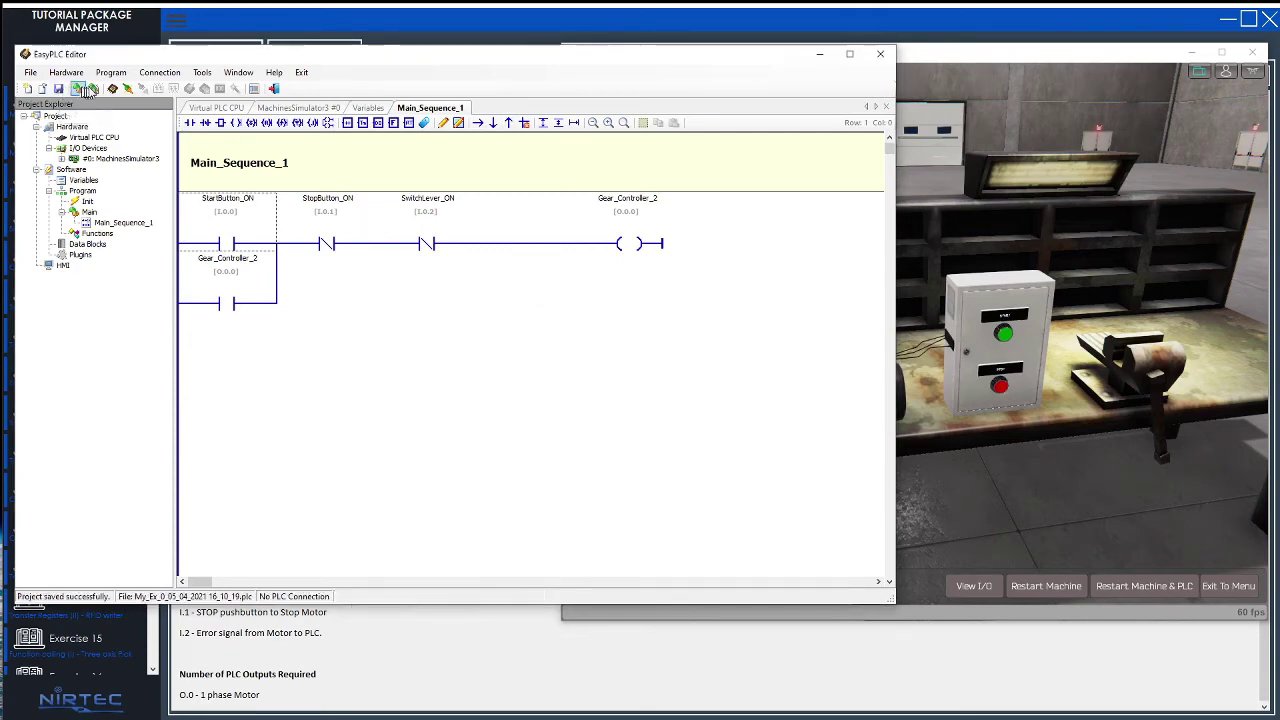
pyautogui.click(93, 89)
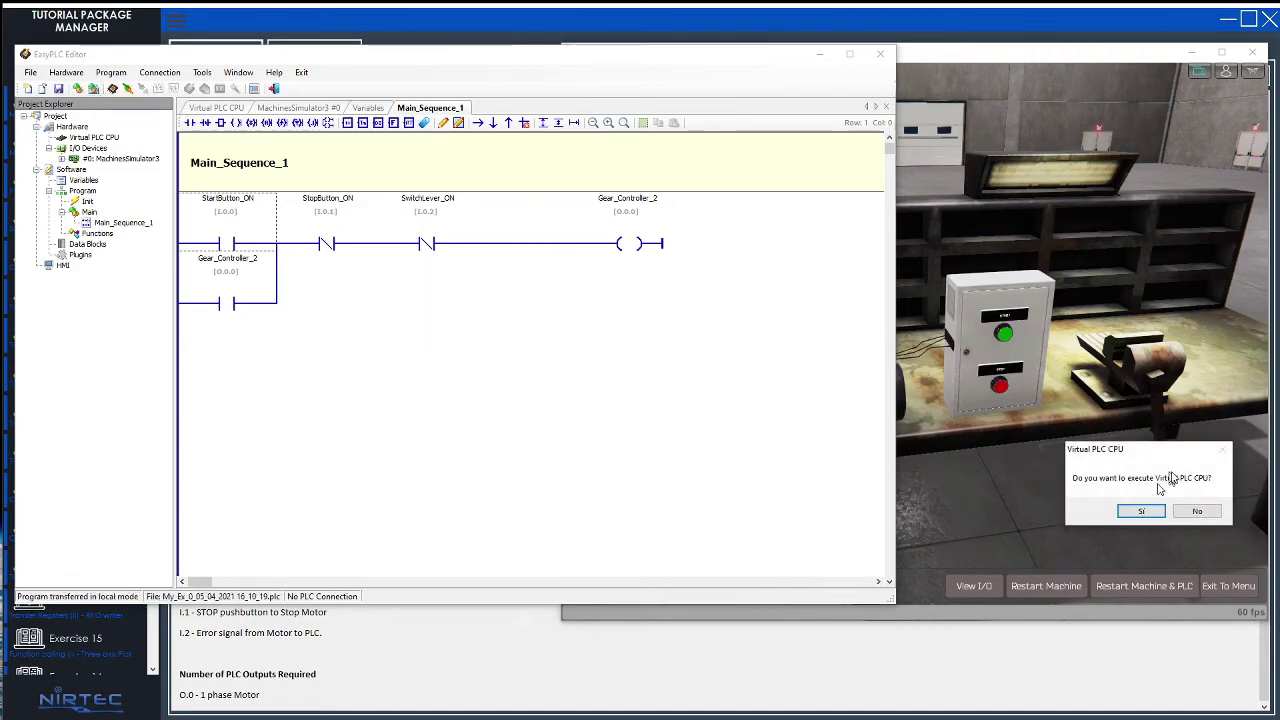
pyautogui.moveTo(1165, 459); pyautogui.dragTo(445, 302)
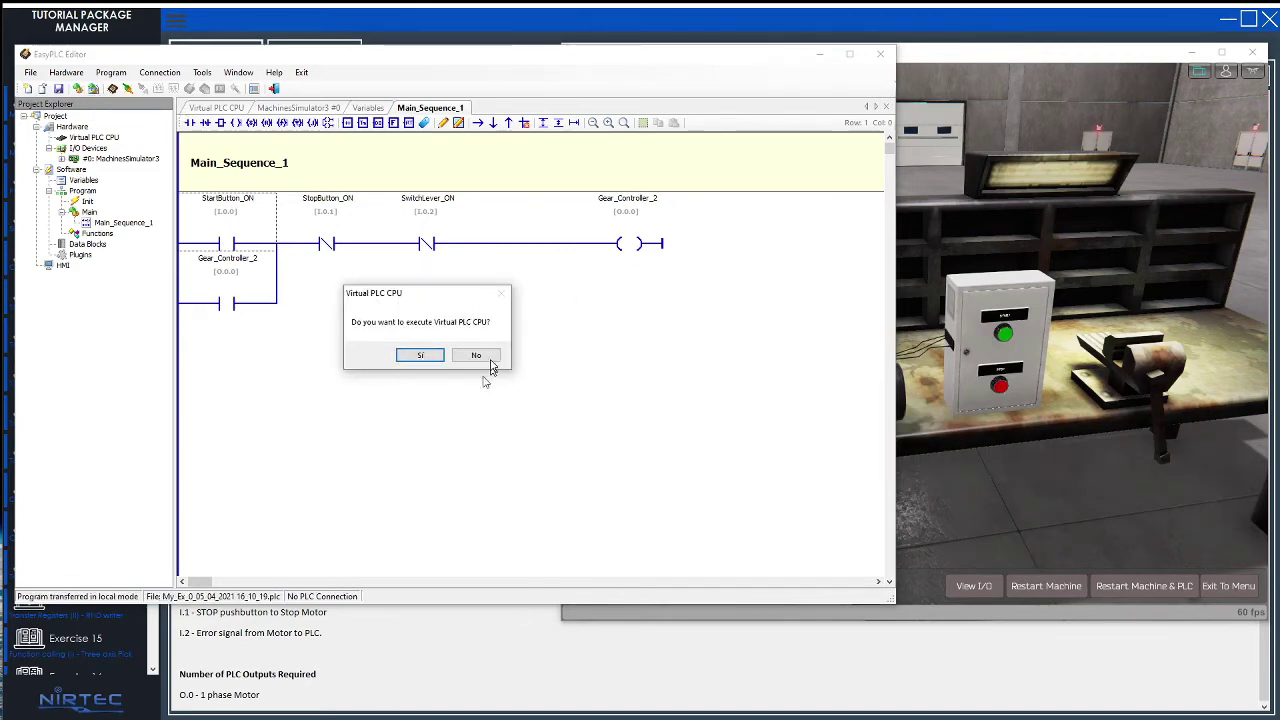
pyautogui.click(420, 355)
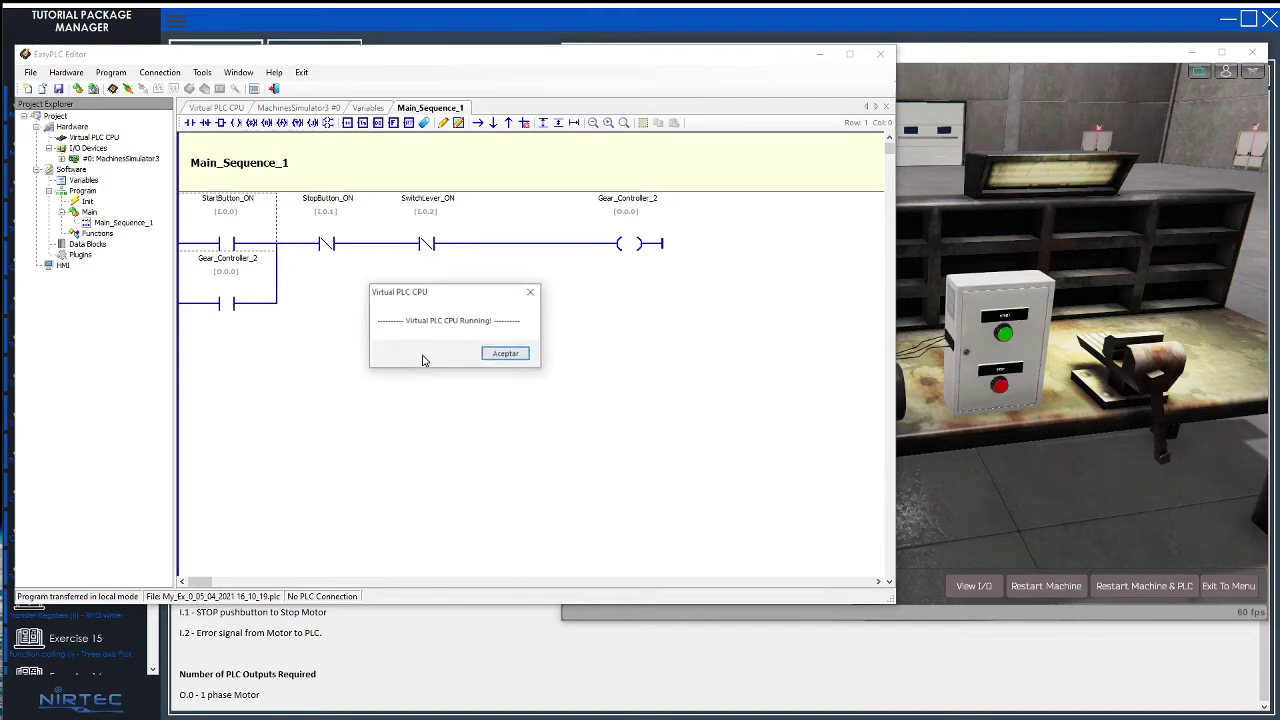
pyautogui.click(500, 356)
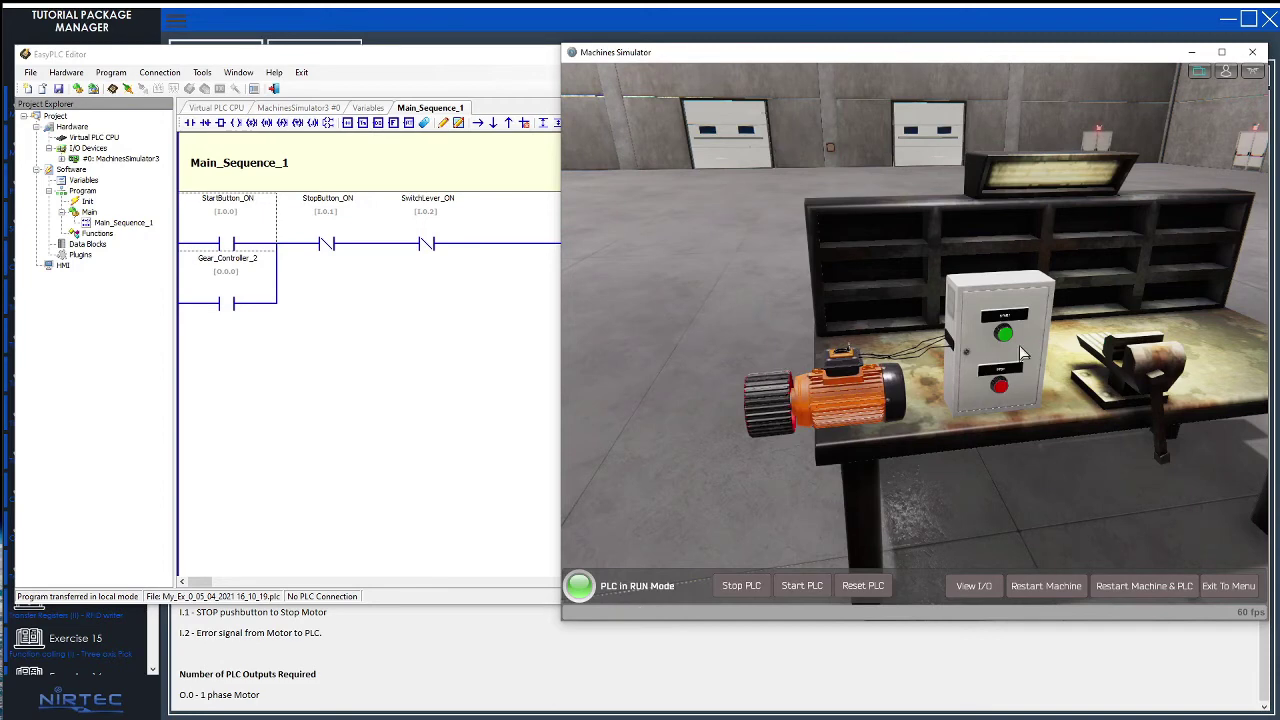
# - Start and stop the motor, then place a narrowed, zoomed-out ladder editor beside the simulator
pyautogui.click(1005, 336)
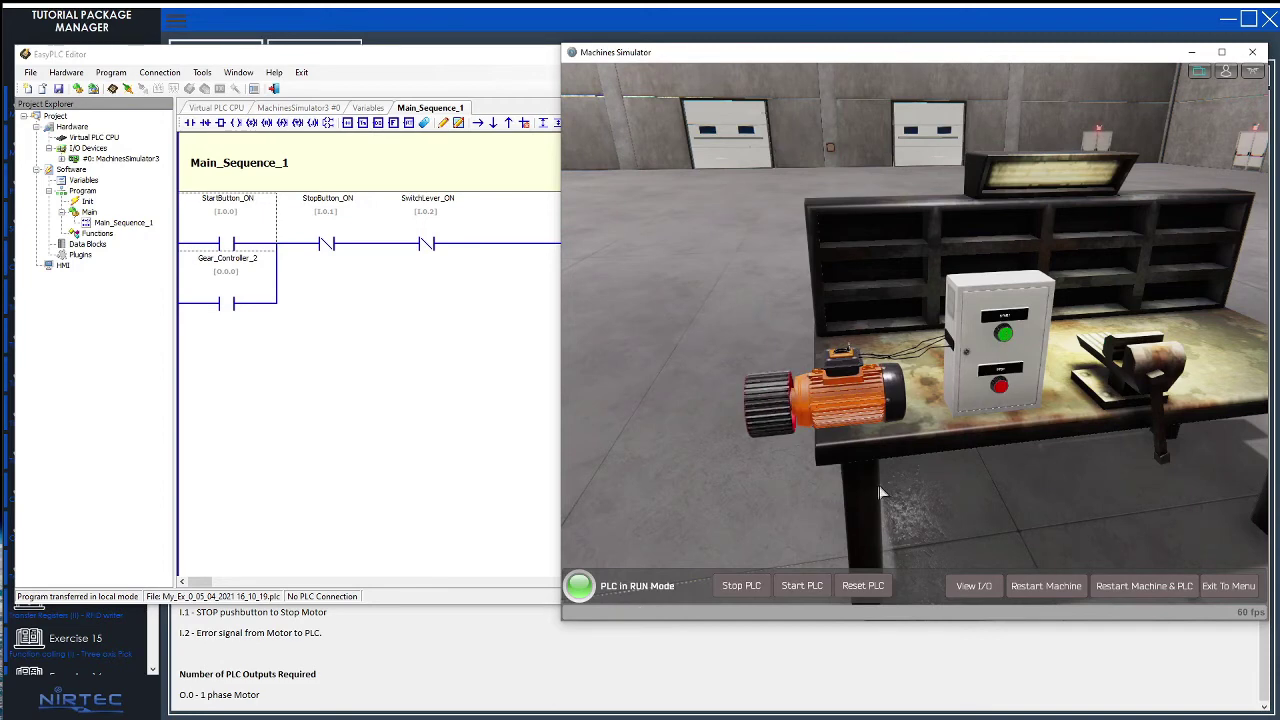
pyautogui.click(1000, 388)
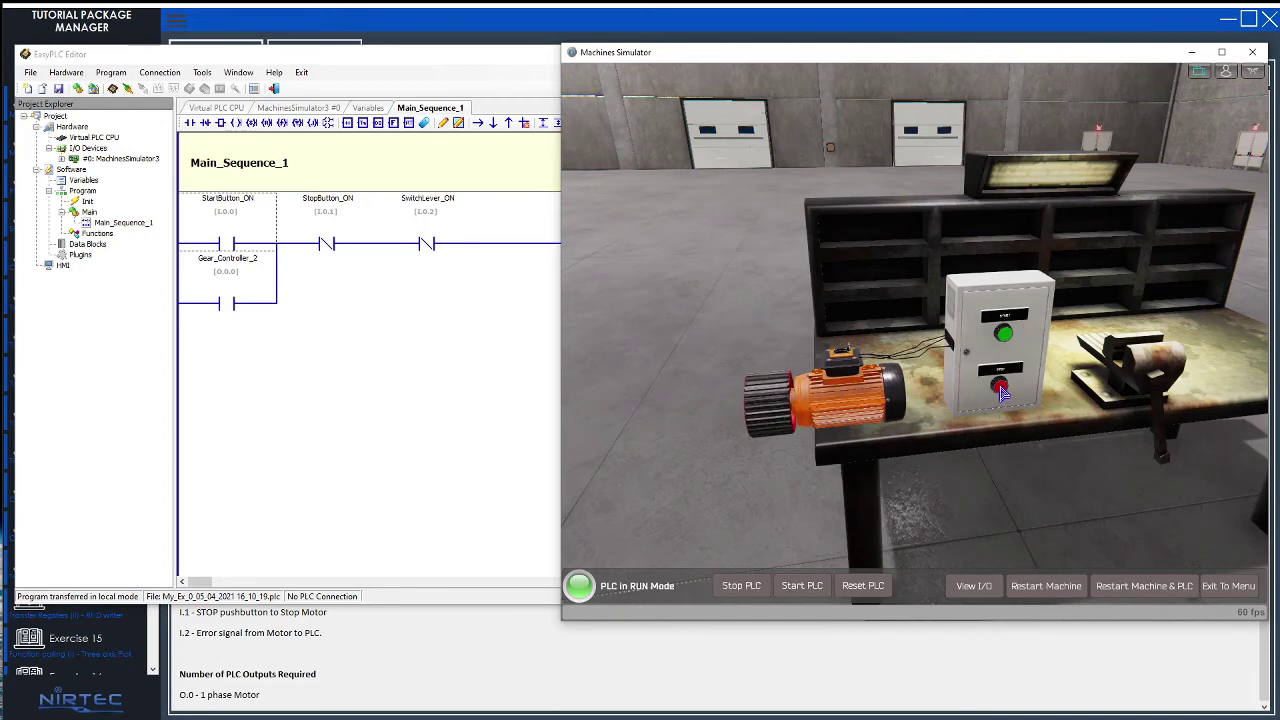
pyautogui.hotkey('alt', 'Tab')
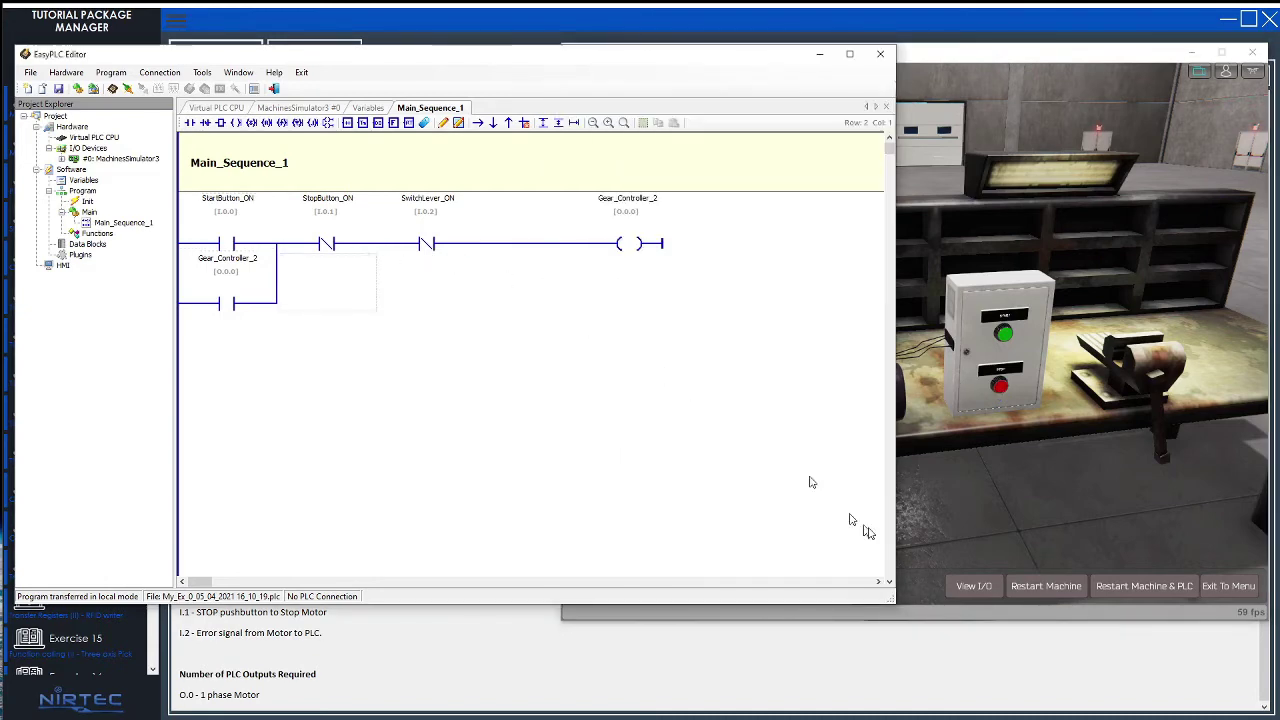
pyautogui.moveTo(895, 516); pyautogui.dragTo(605, 500)
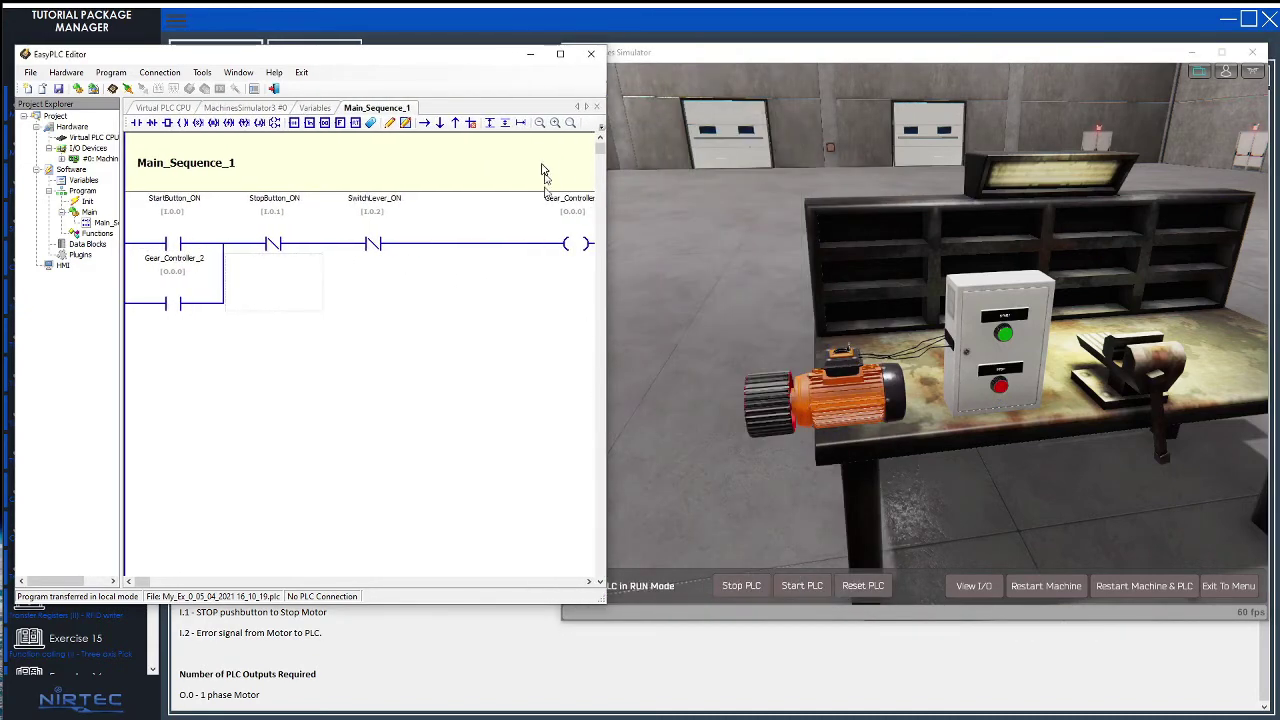
pyautogui.click(540, 123)
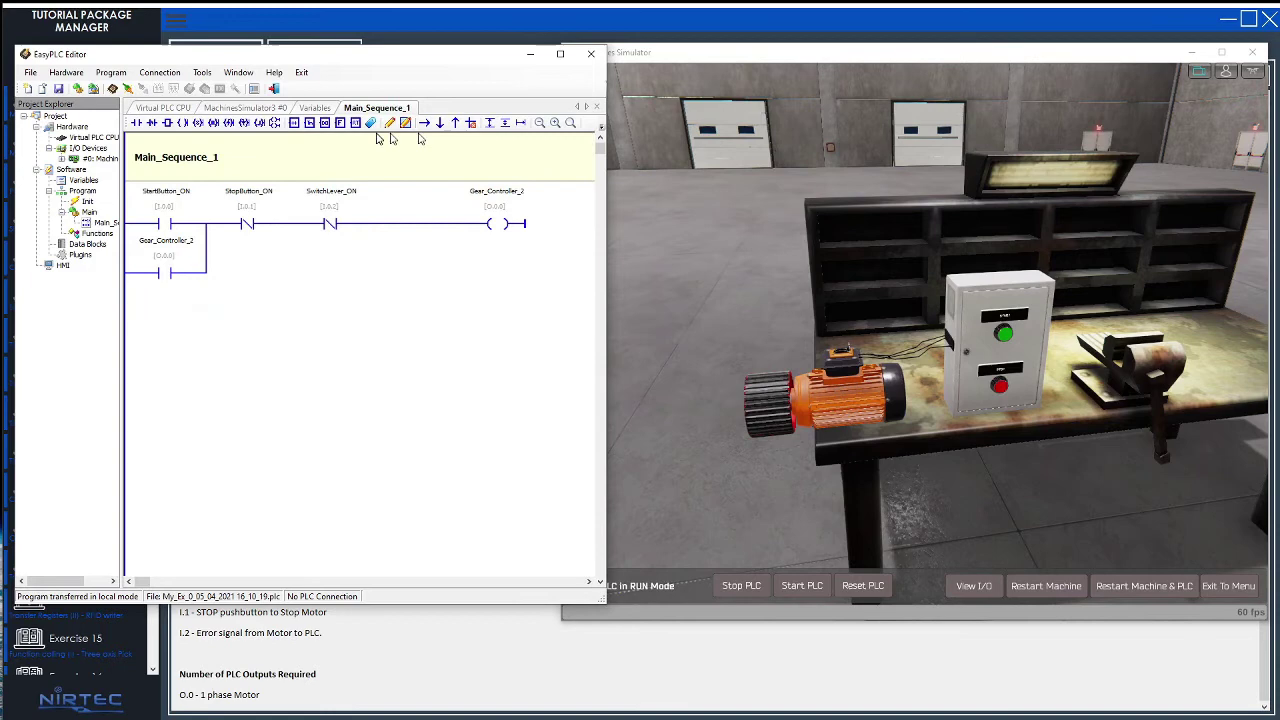
# - Connect to the PLC and monitor Main_Sequence_1 live while the motor runs beside the editor
pyautogui.click(128, 90)
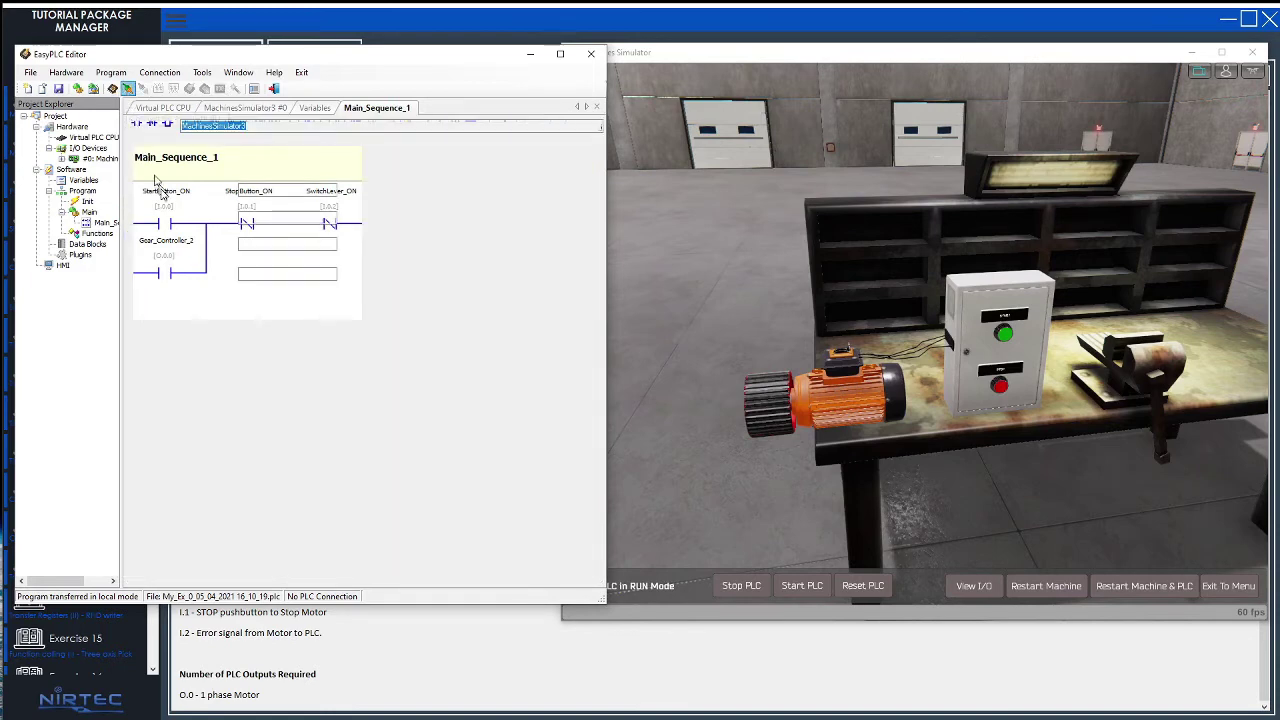
pyautogui.doubleClick(100, 224)
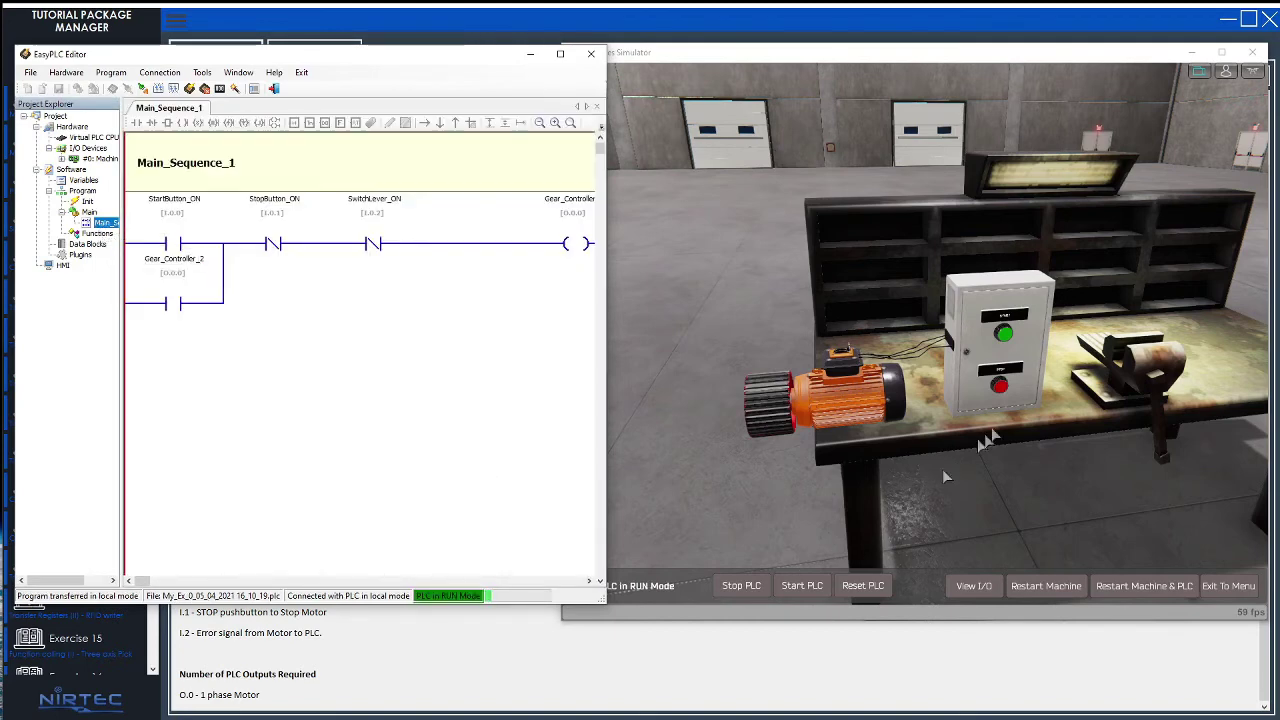
pyautogui.click(1008, 340)
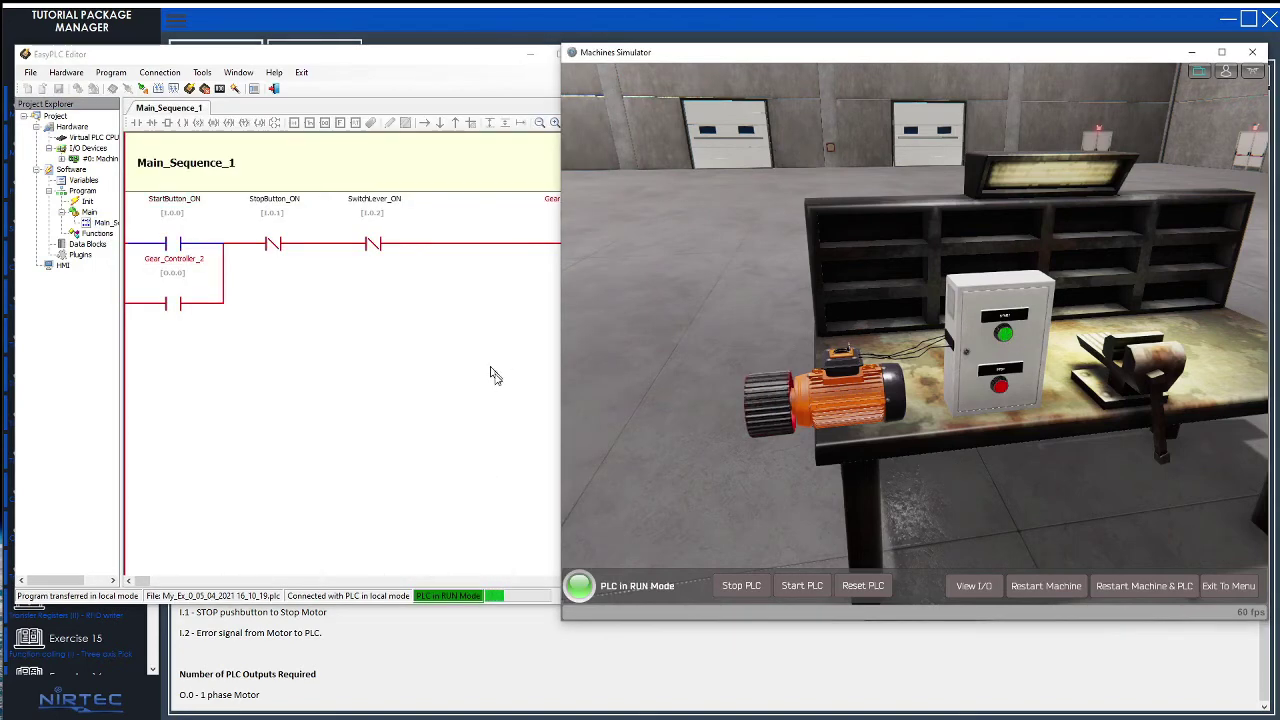
pyautogui.moveTo(605, 367)
pyautogui.mouseDown()
pyautogui.moveTo(580, 367)
pyautogui.moveTo(594, 367)
pyautogui.mouseUp()
pyautogui.click(537, 122)
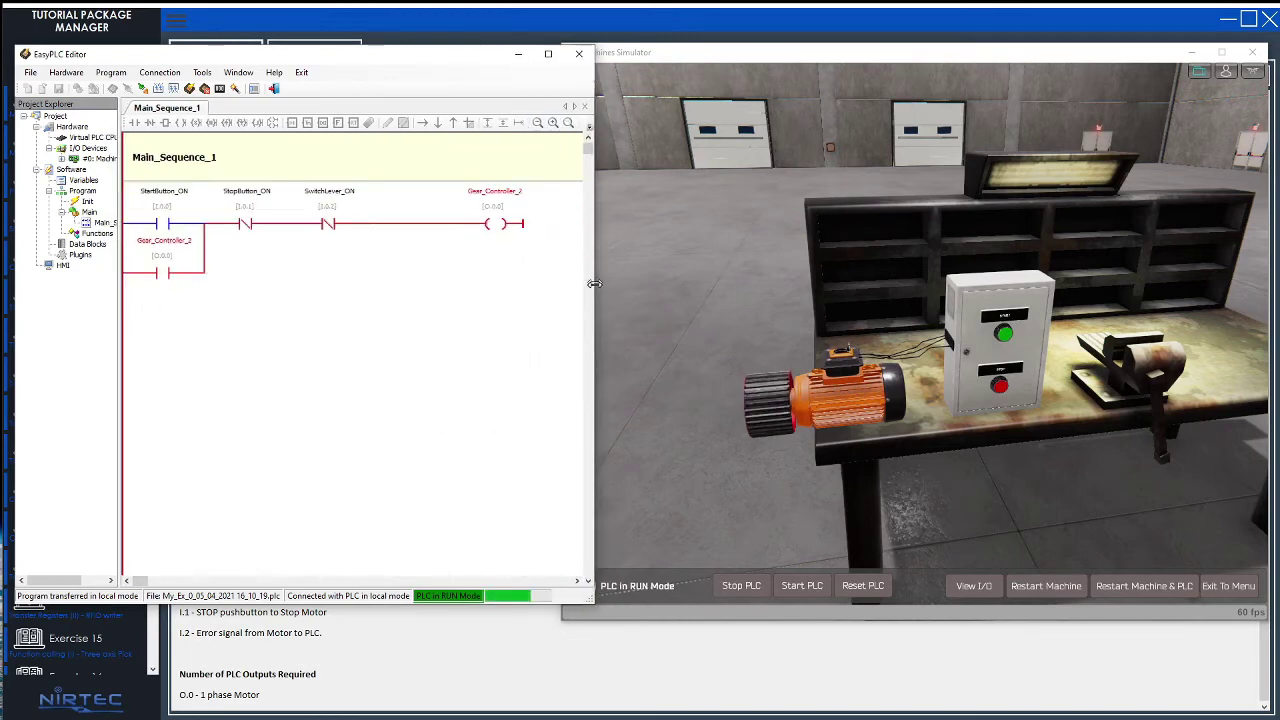
pyautogui.moveTo(594, 285); pyautogui.dragTo(560, 285)
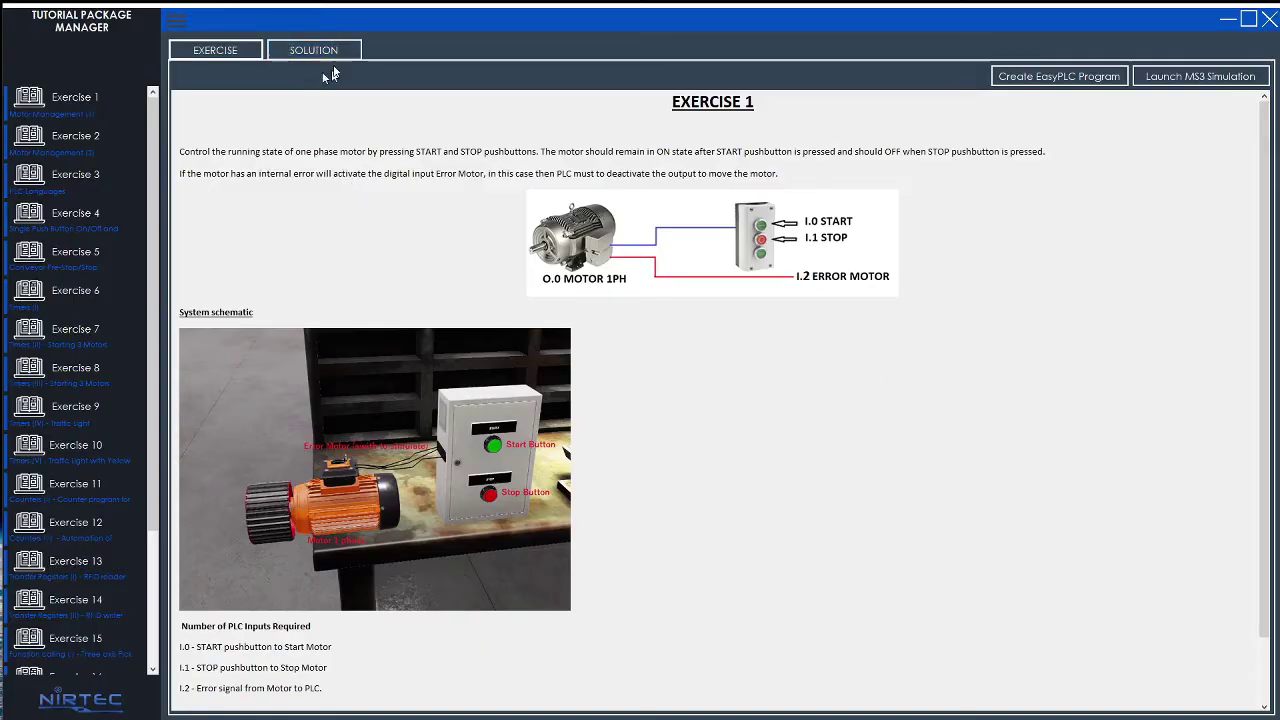
# - Show Exercise 1's SOLUTION page and open its EasyPLC solution project in the editor
pyautogui.click(325, 52)
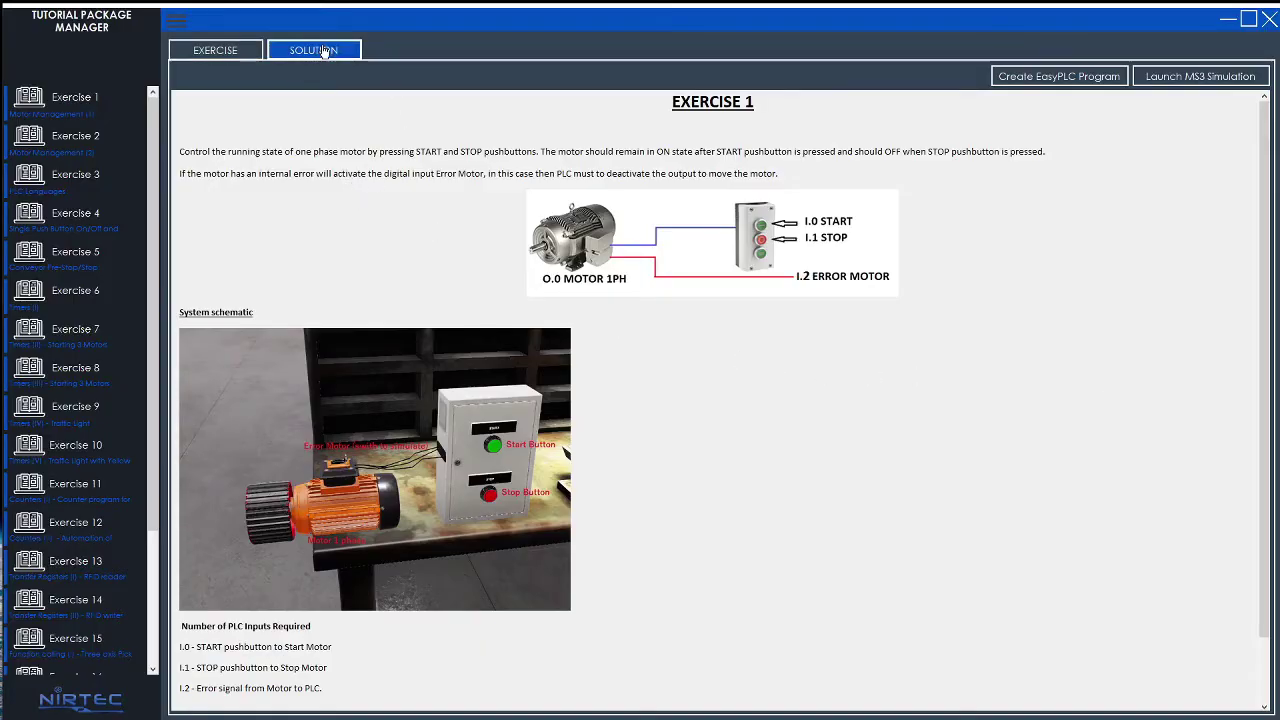
pyautogui.click(325, 52)
pyautogui.scroll(-2, 311, 355)
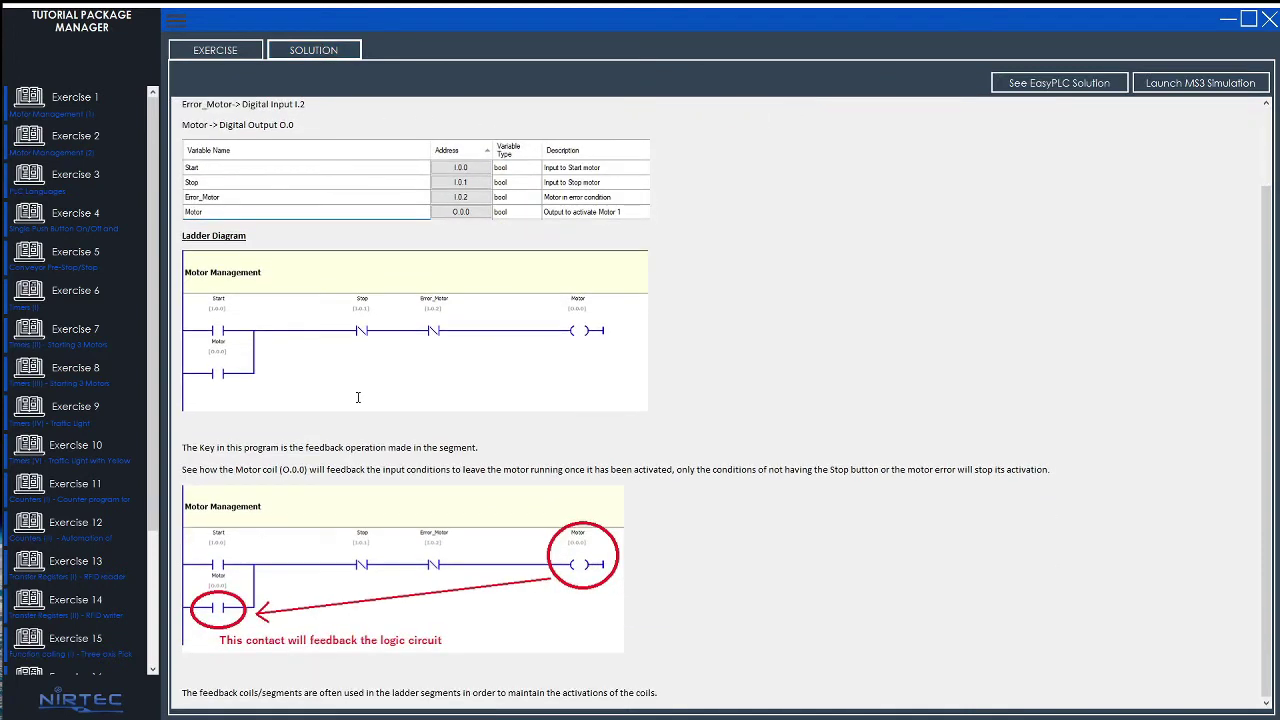
pyautogui.click(1052, 88)
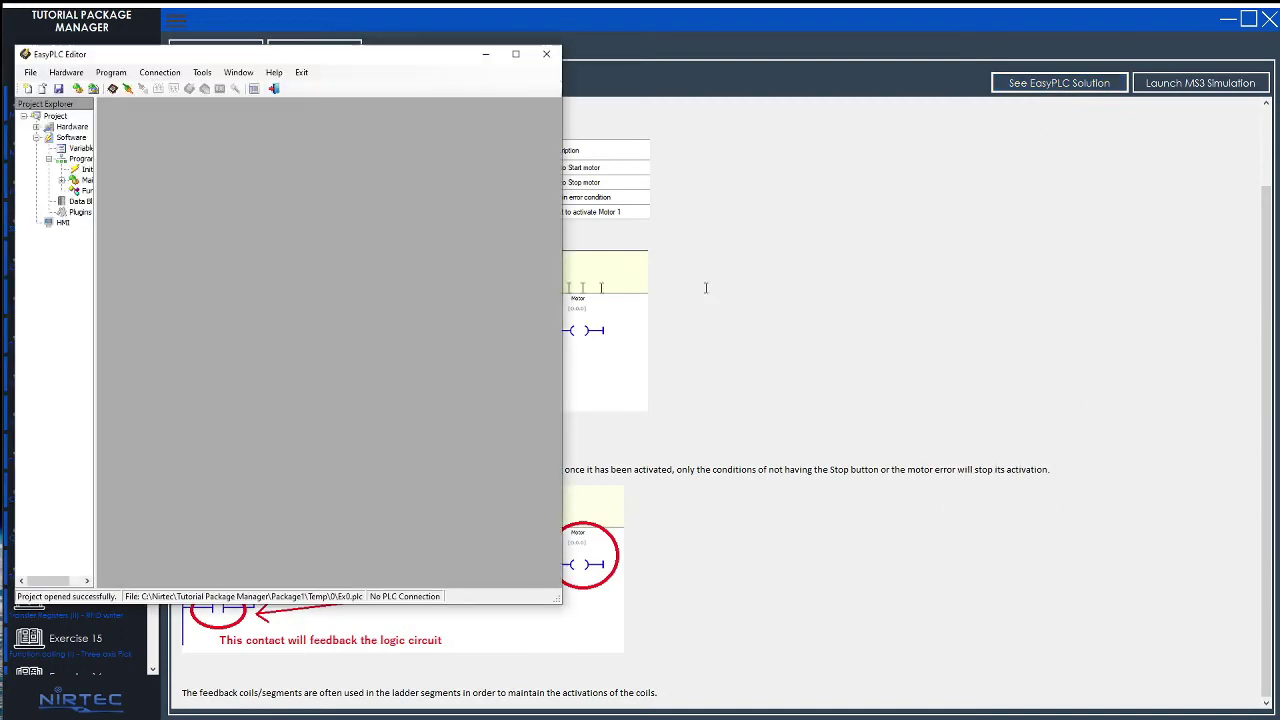
# - Open the solution's Main_Sequence_1 ladder in a widened editor showing the whole rung
pyautogui.moveTo(96, 188); pyautogui.dragTo(158, 190)
pyautogui.click(89, 180)
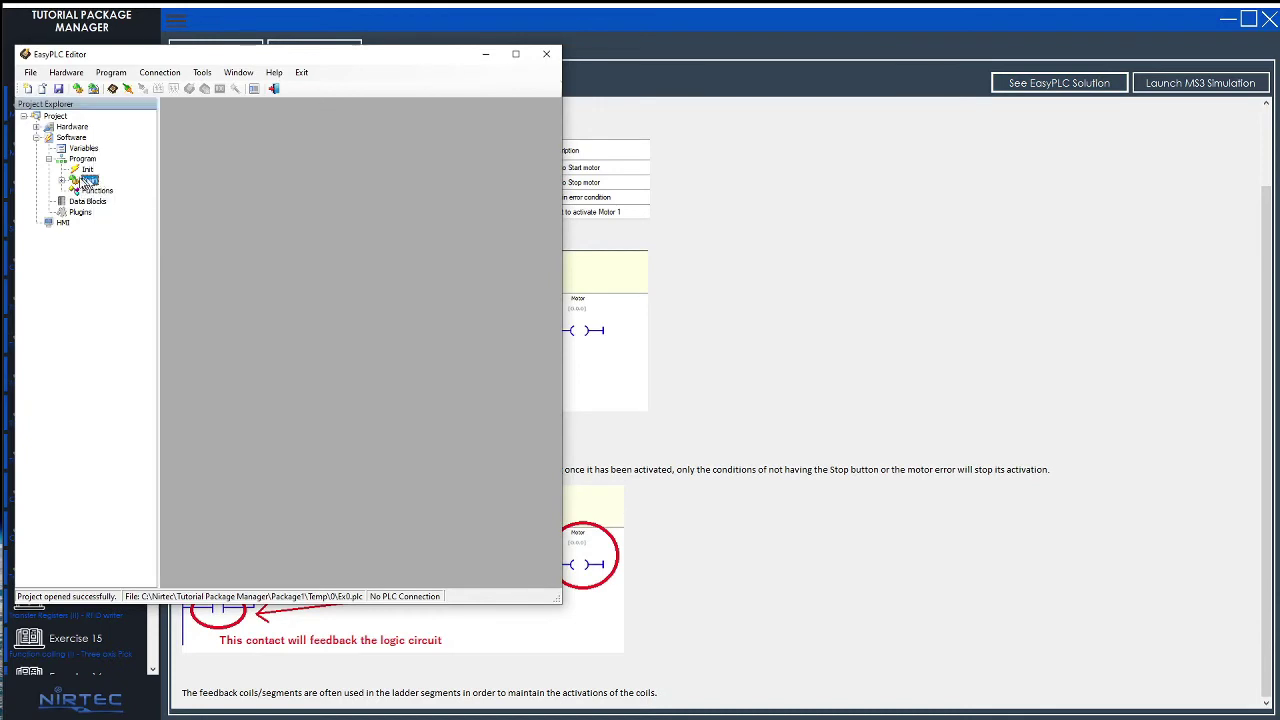
pyautogui.doubleClick(118, 190)
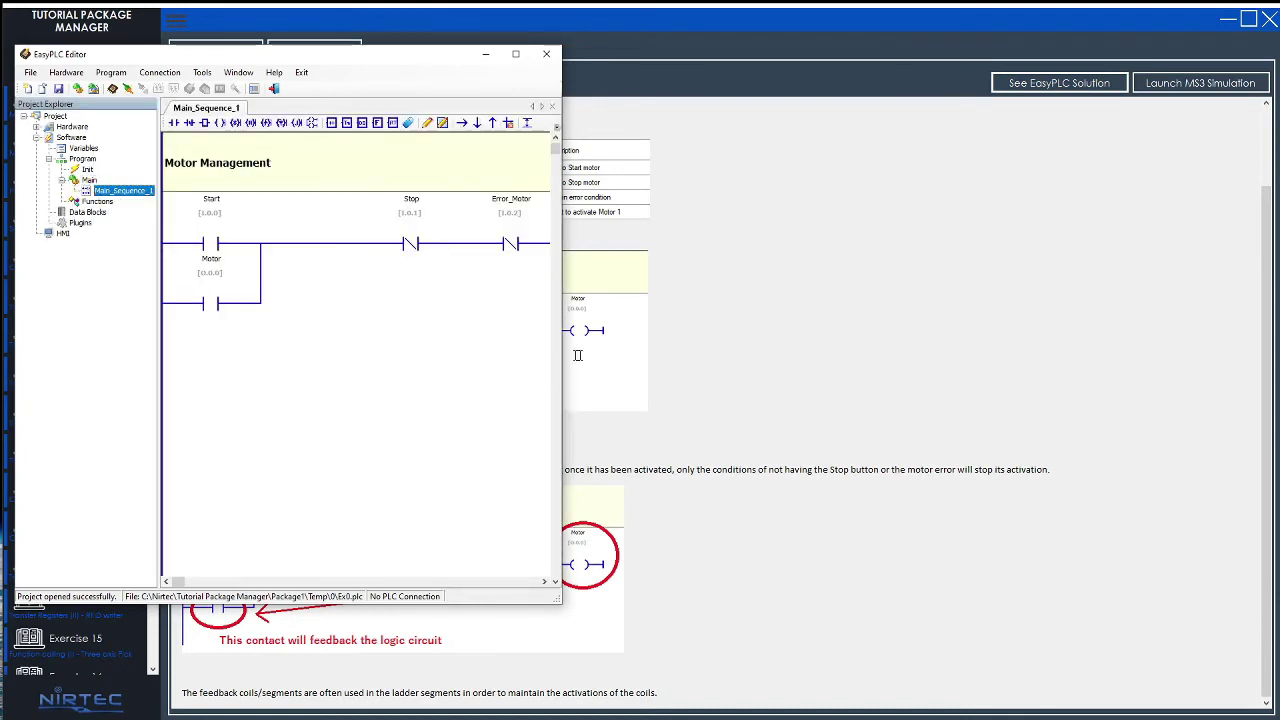
pyautogui.moveTo(562, 355)
pyautogui.mouseDown()
pyautogui.moveTo(860, 347)
pyautogui.moveTo(933, 358)
pyautogui.mouseUp()
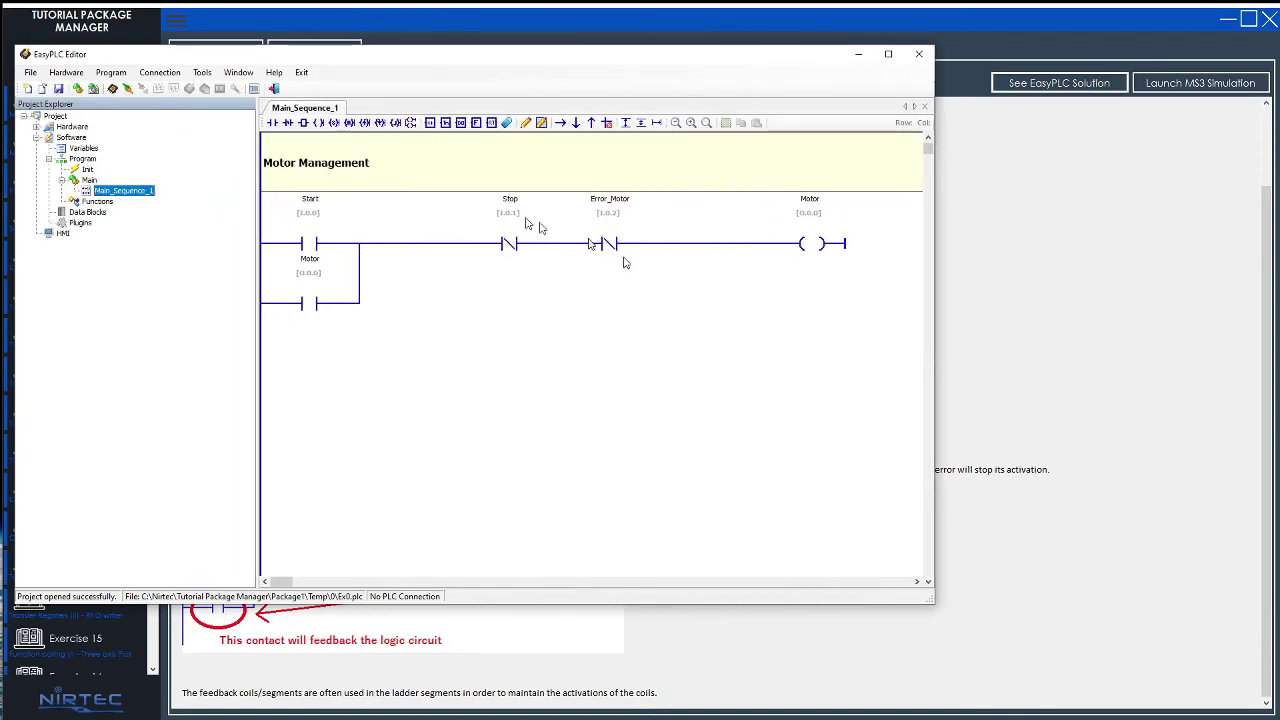
# - Compile and transfer the program, starting the Virtual PLC CPU
pyautogui.click(94, 90)
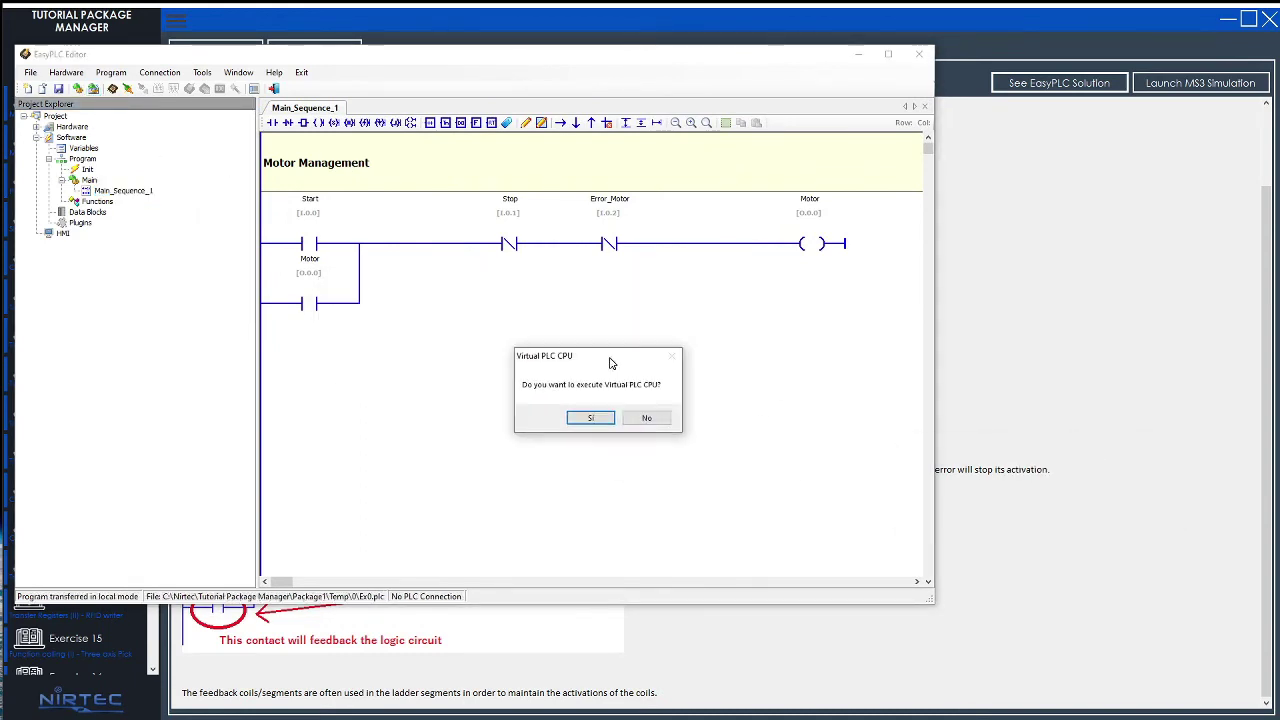
pyautogui.click(588, 420)
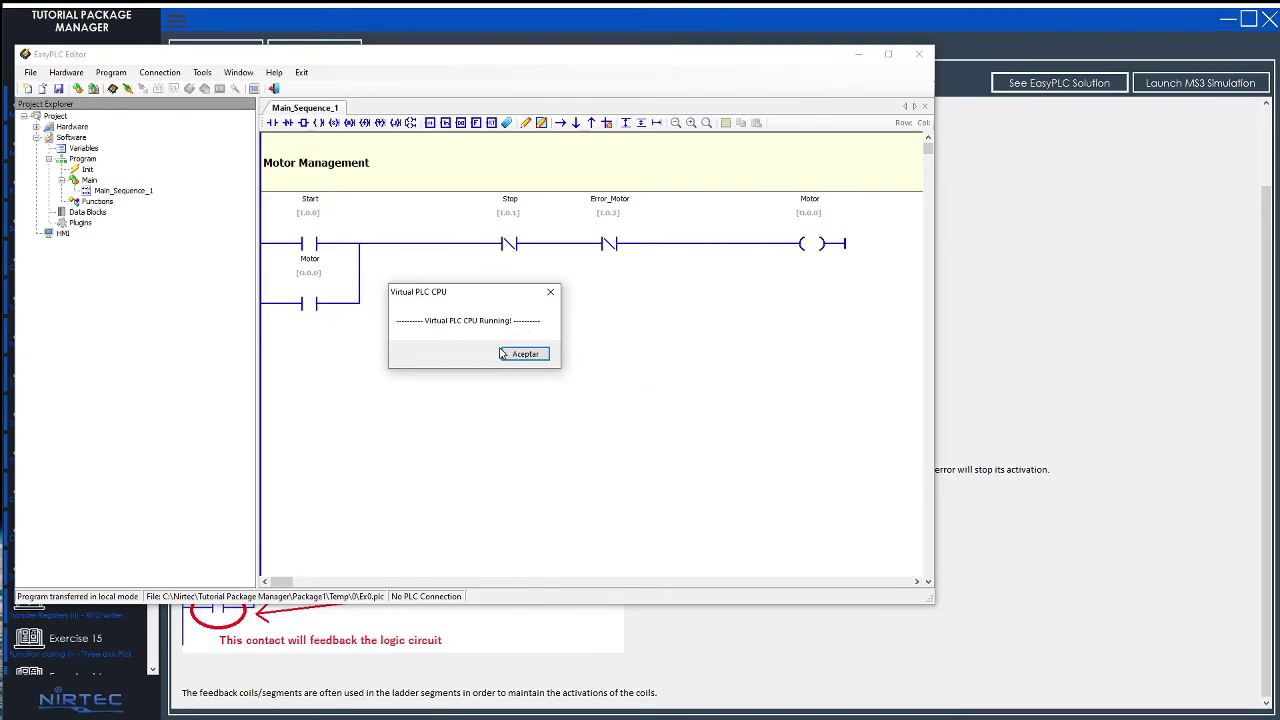
pyautogui.click(524, 357)
# - Launch the Exercise 1 MS3 simulation, centre its window, and start the motor
pyautogui.click(858, 53)
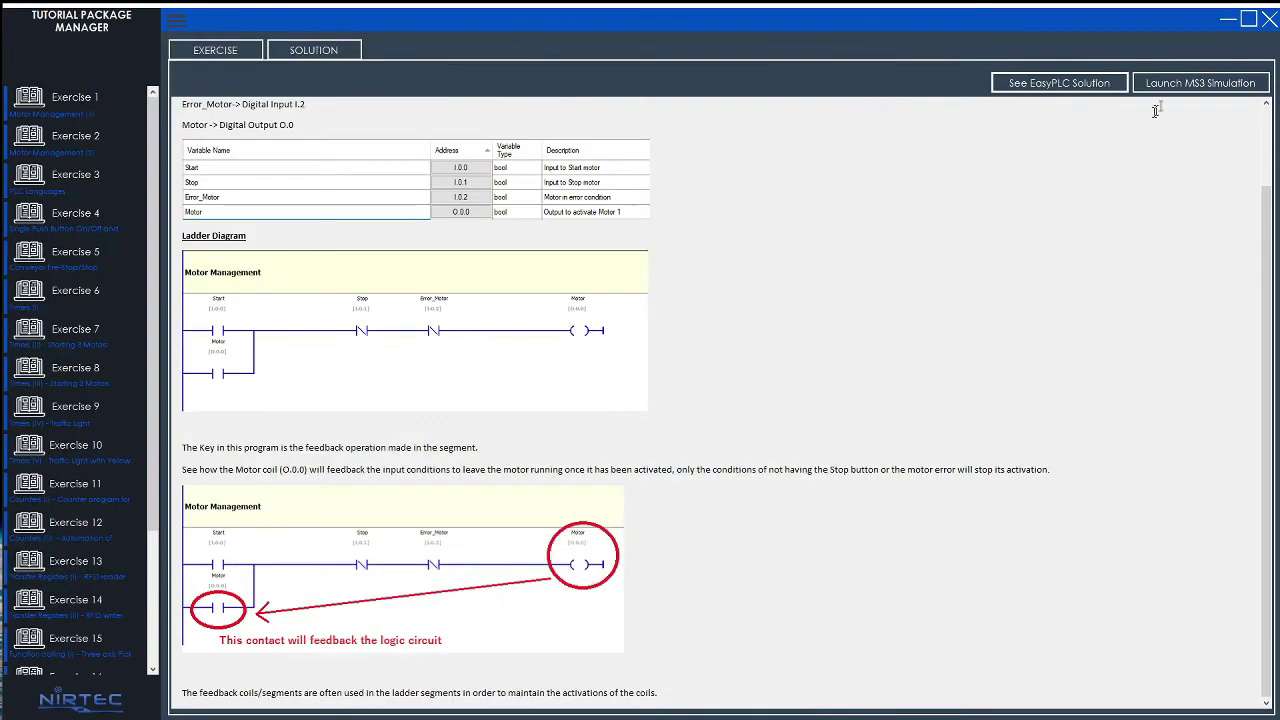
pyautogui.click(1180, 85)
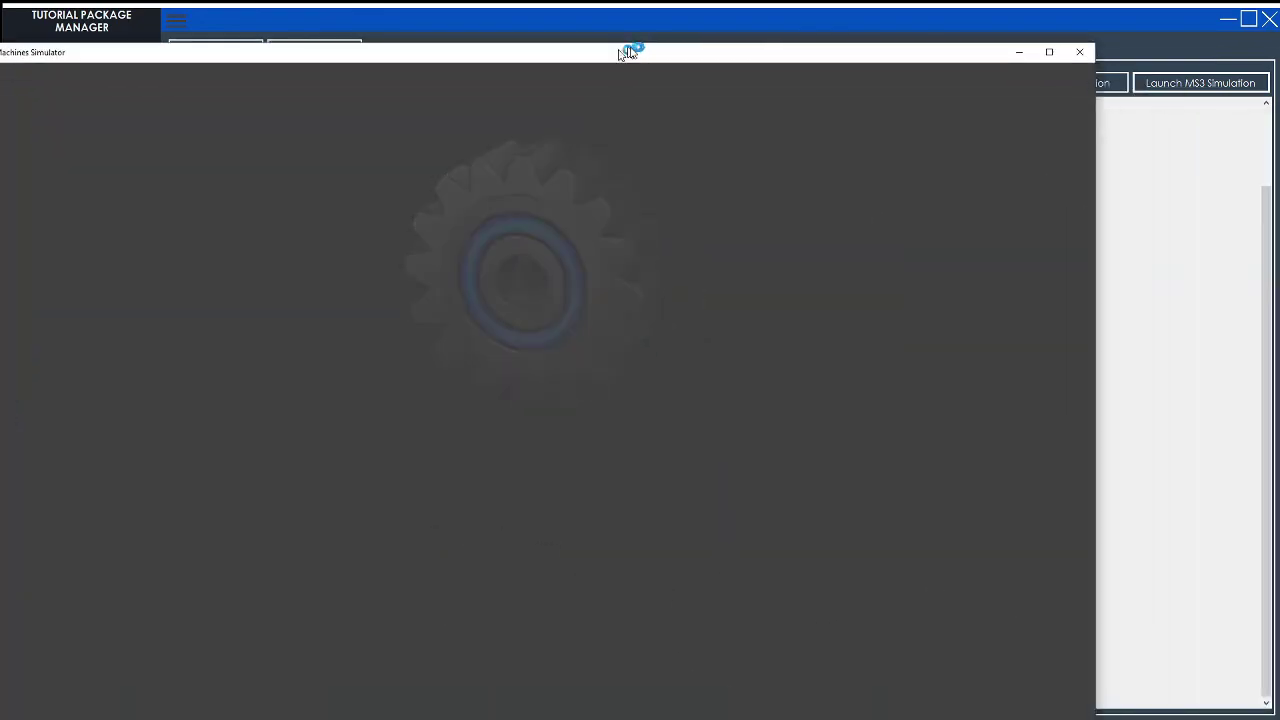
pyautogui.moveTo(629, 49); pyautogui.dragTo(737, 37)
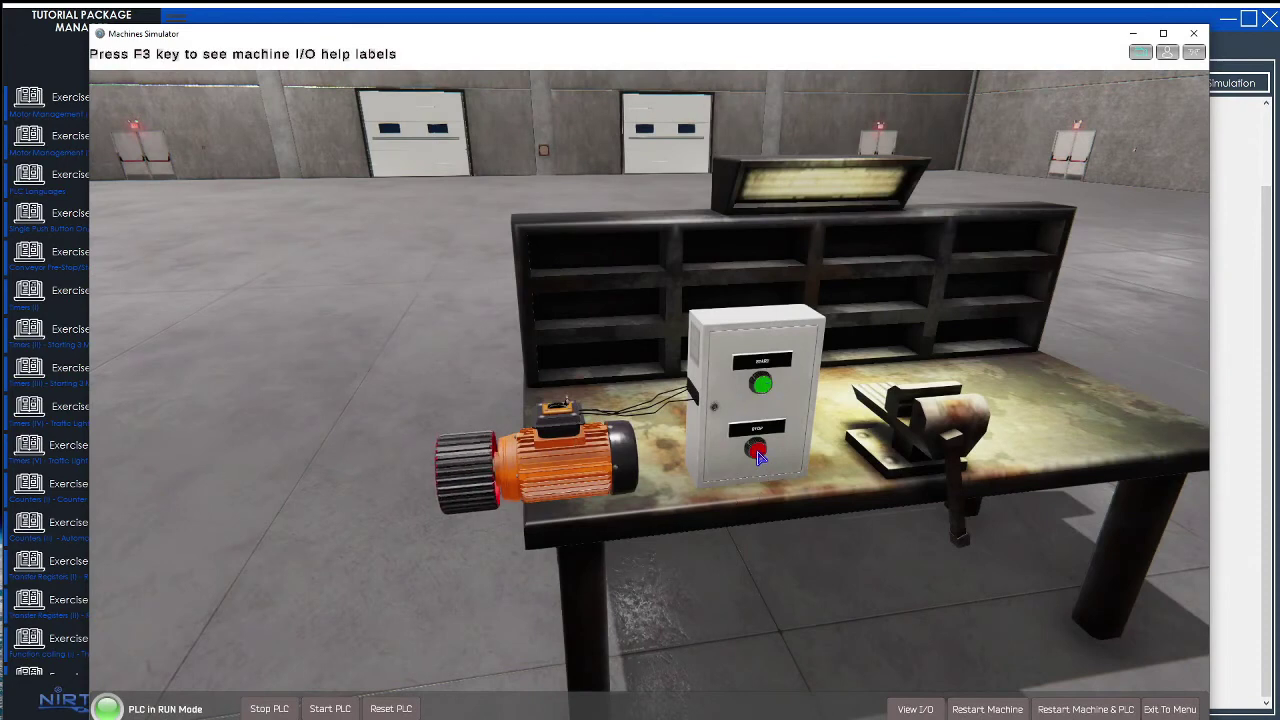
pyautogui.click(761, 382)
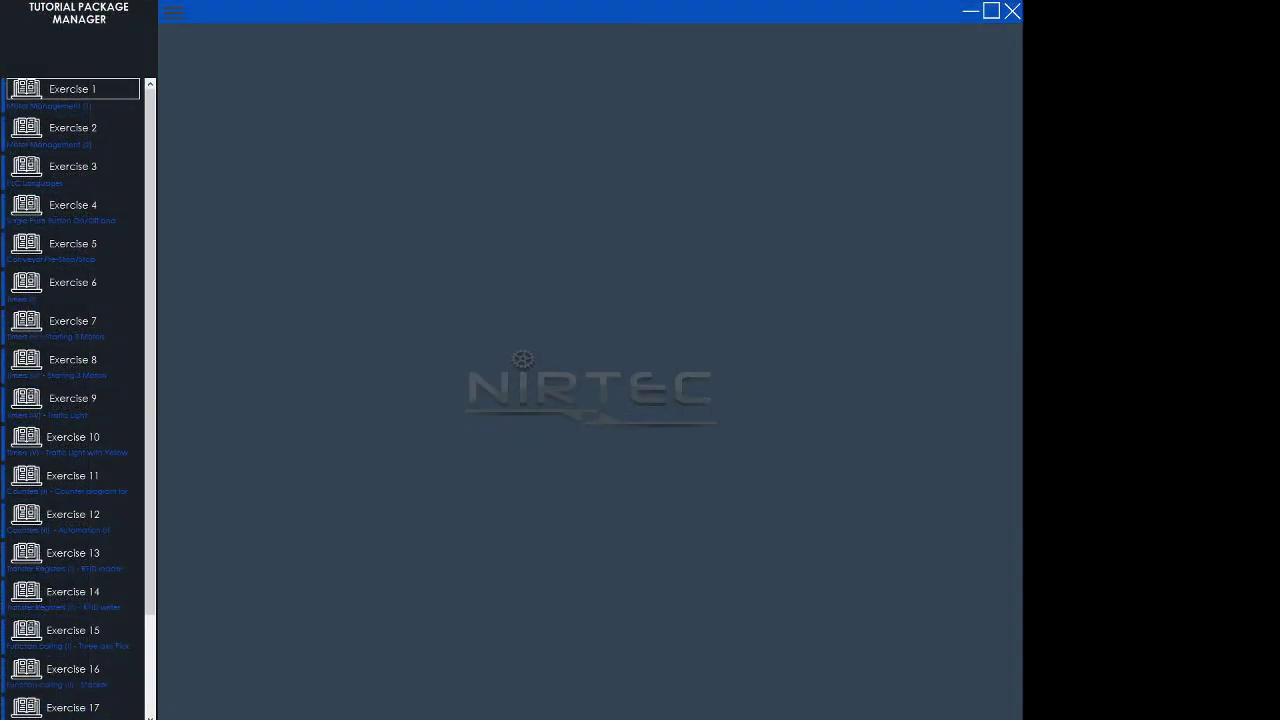
# - Open Advanced Configuration from MENU > Configure
pyautogui.click(175, 13)
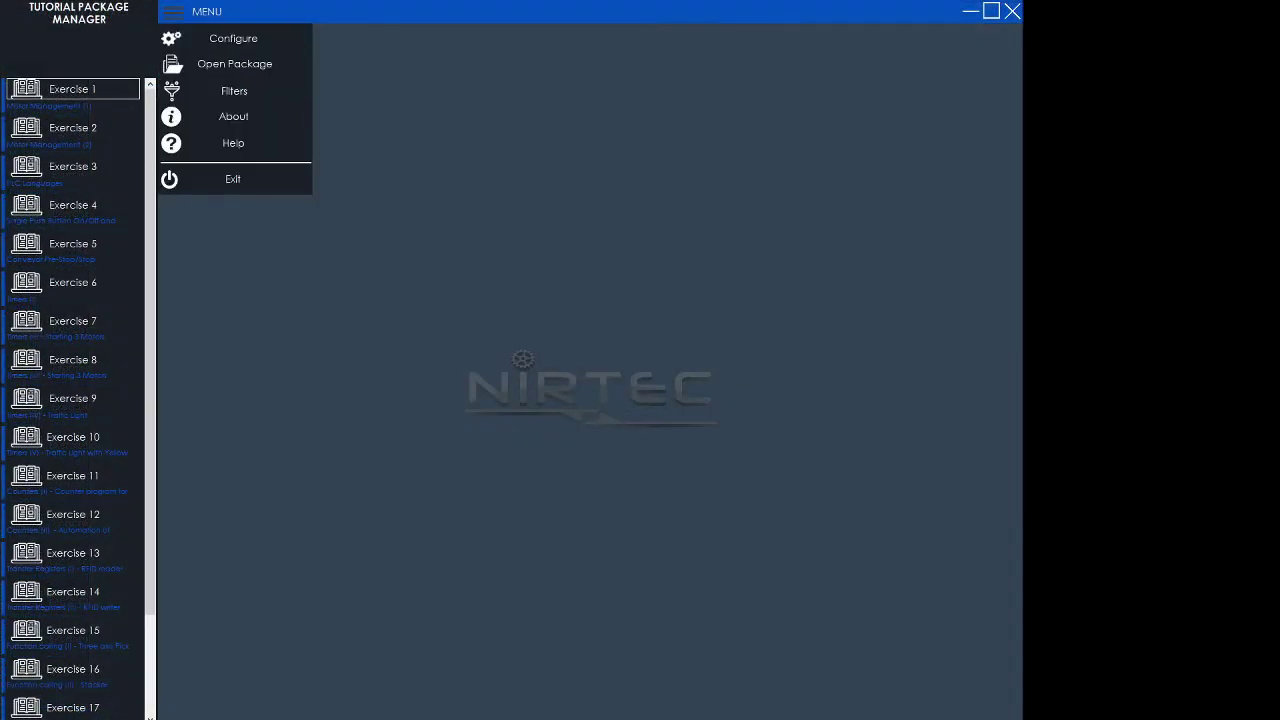
pyautogui.click(178, 15)
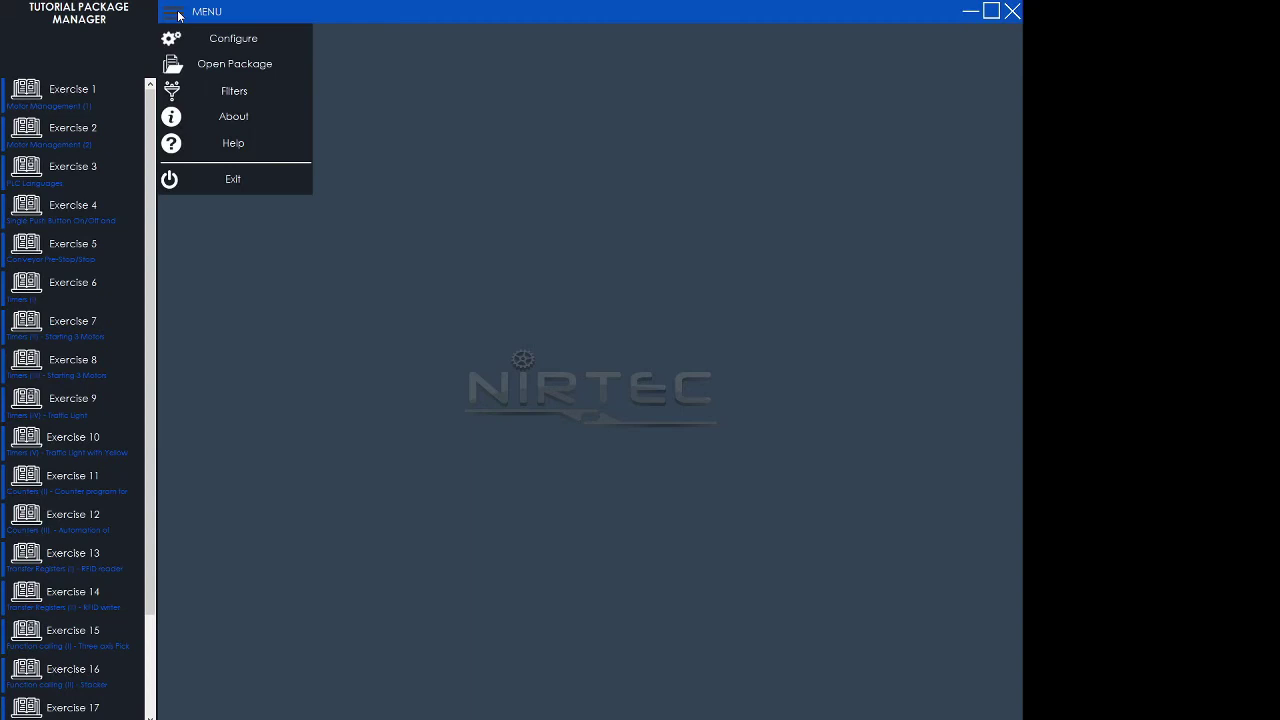
pyautogui.click(275, 42)
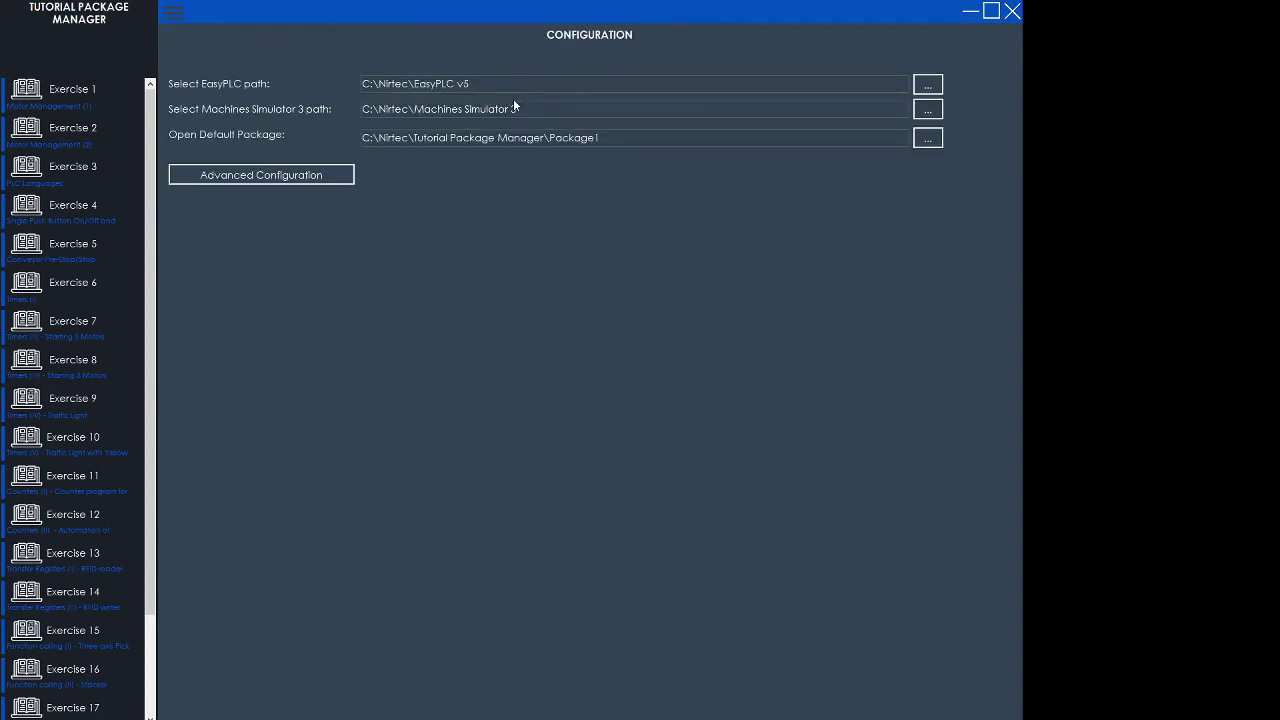
pyautogui.click(300, 187)
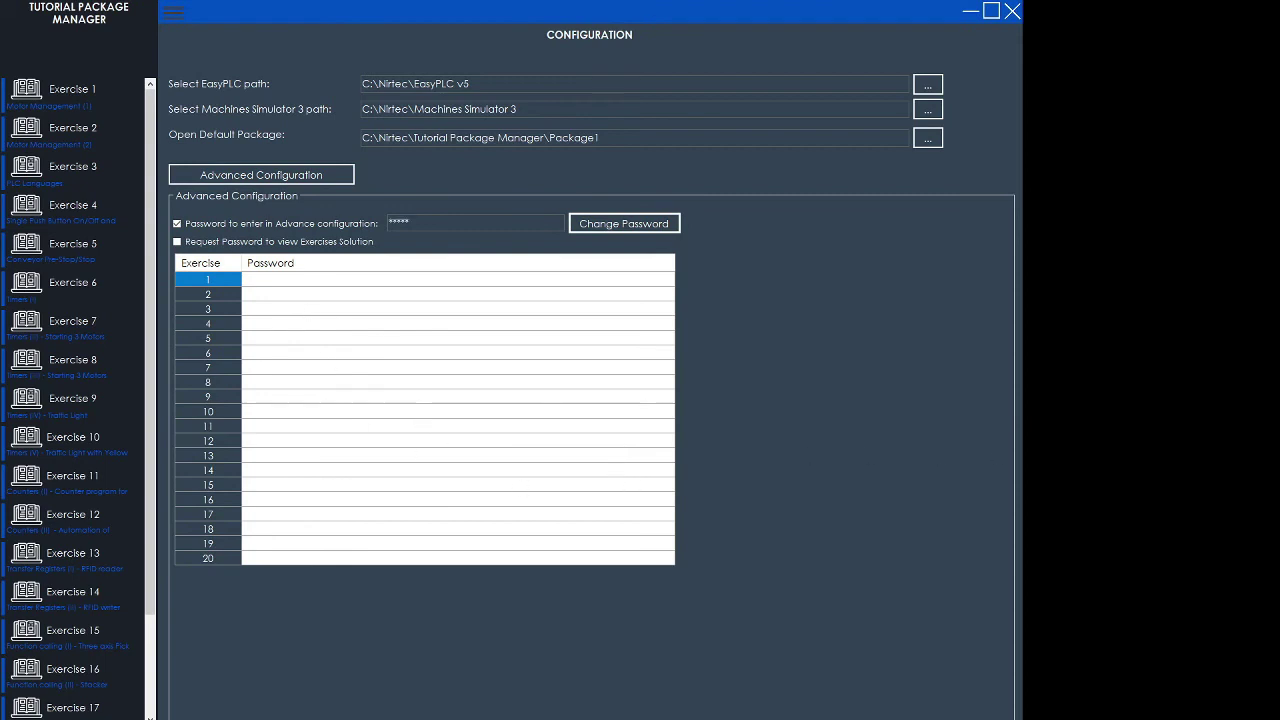
pyautogui.click(290, 280)
pyautogui.write('12')
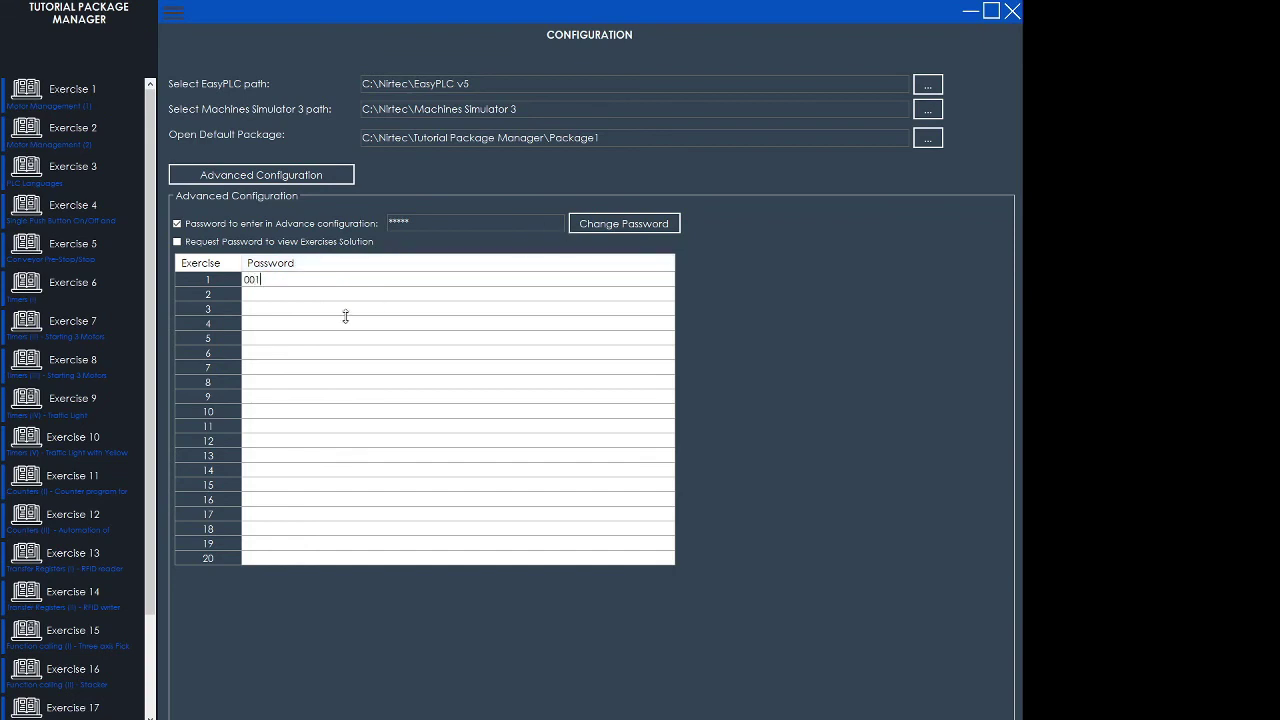
pyautogui.click(290, 296)
pyautogui.press('Return')
pyautogui.click(265, 310)
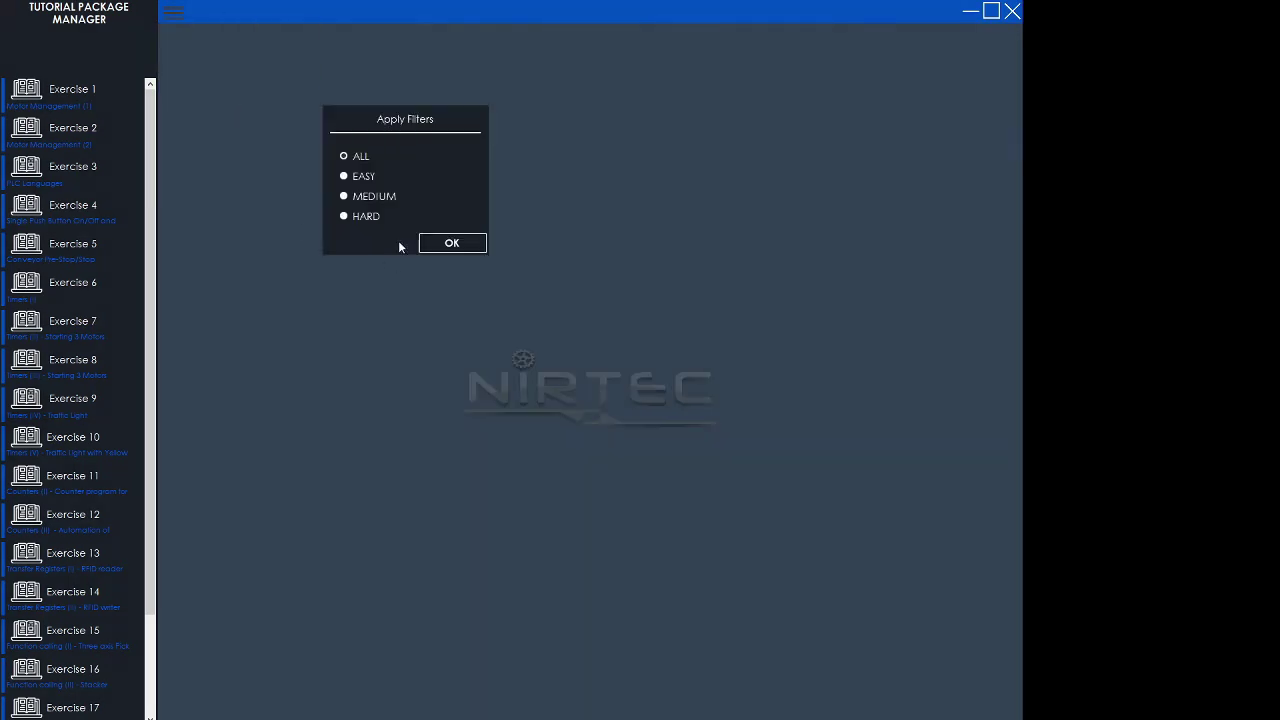
# - Try the EASY, MEDIUM and HARD difficulty filters, then apply ALL
pyautogui.click(361, 183)
pyautogui.click(364, 196)
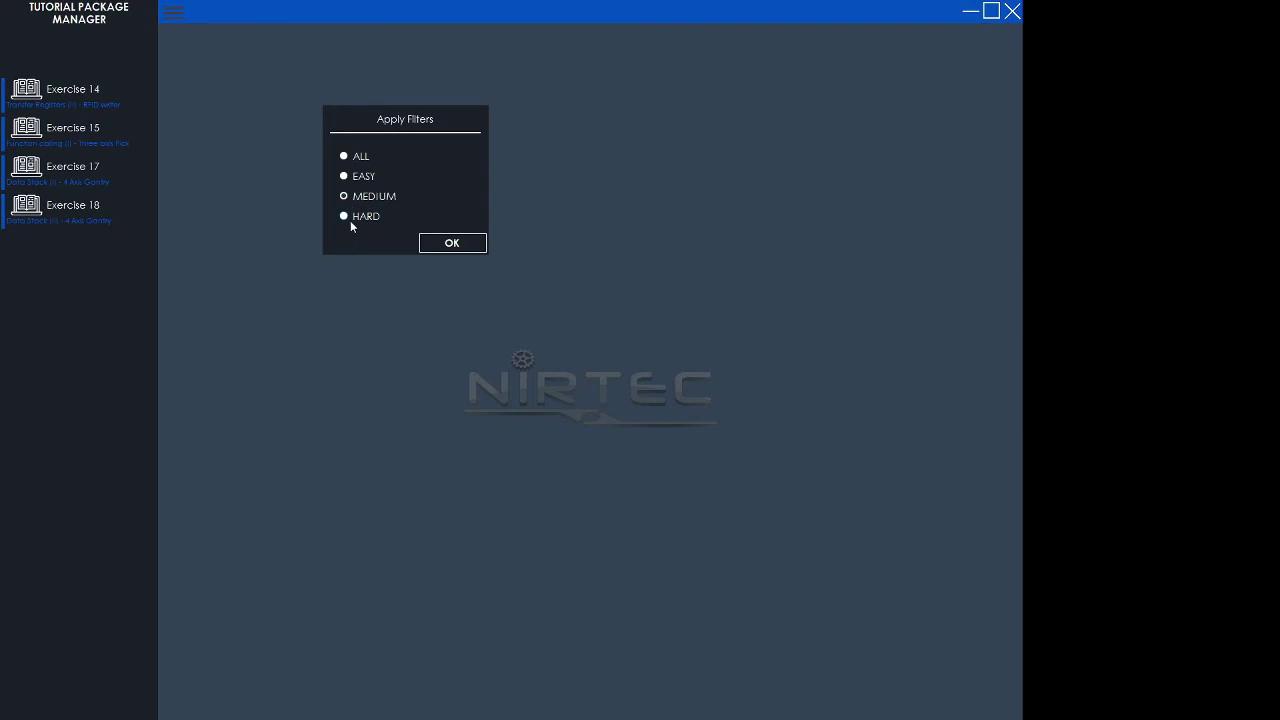
pyautogui.click(350, 217)
pyautogui.click(361, 157)
pyautogui.click(440, 243)
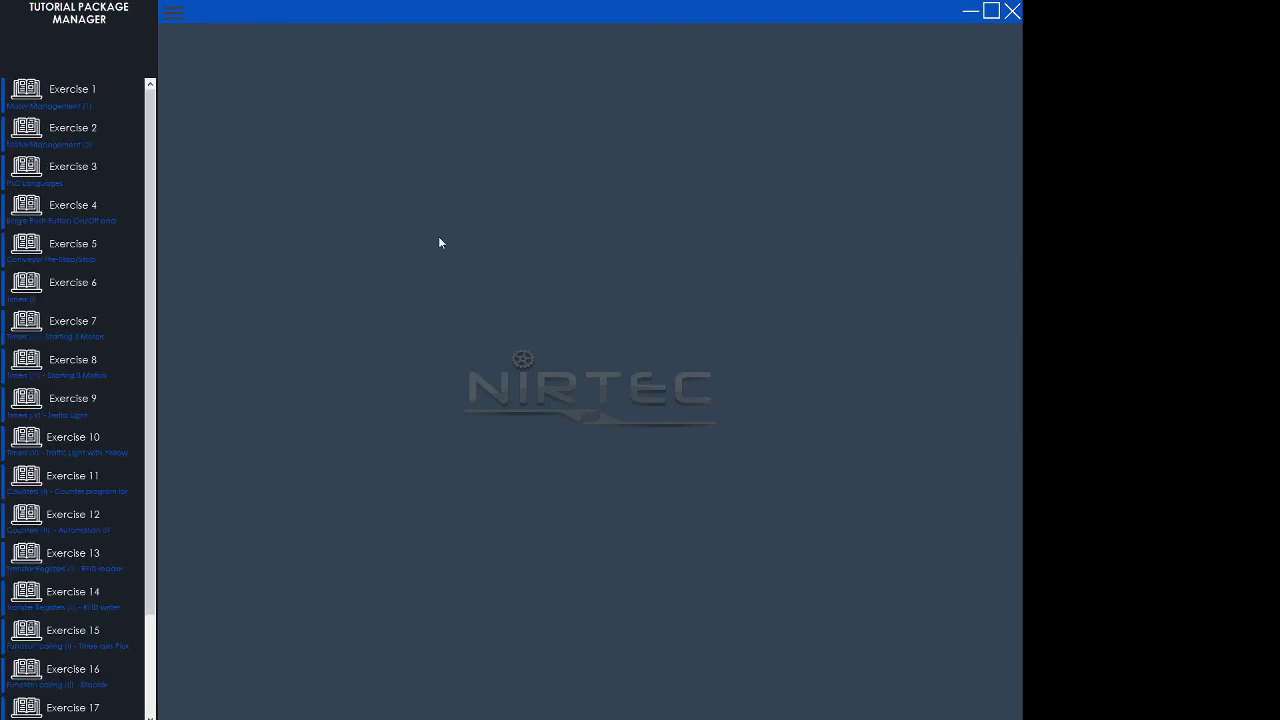